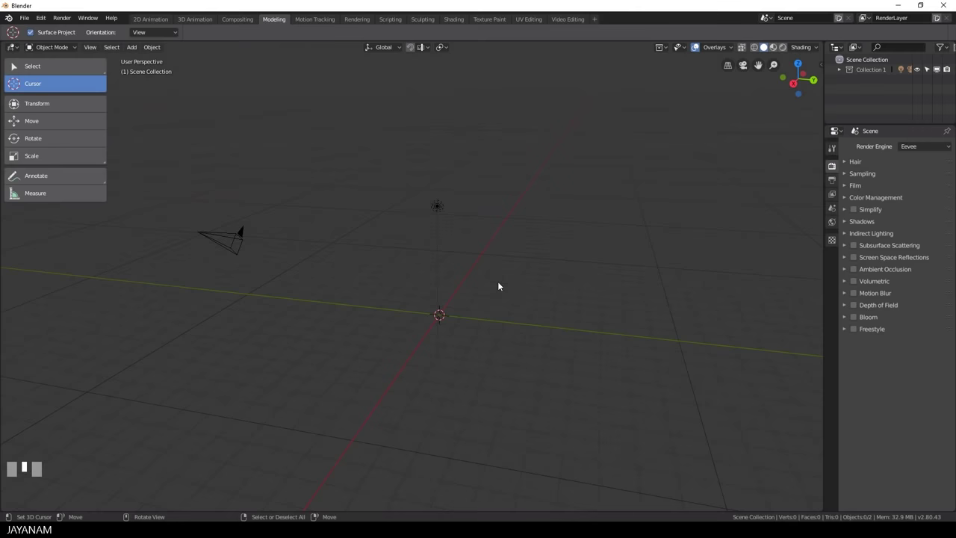
- Set scene length units to Millimeters and show the Carver tab in the sidebar
{"action": "left_click", "coordinate": [832, 207]}
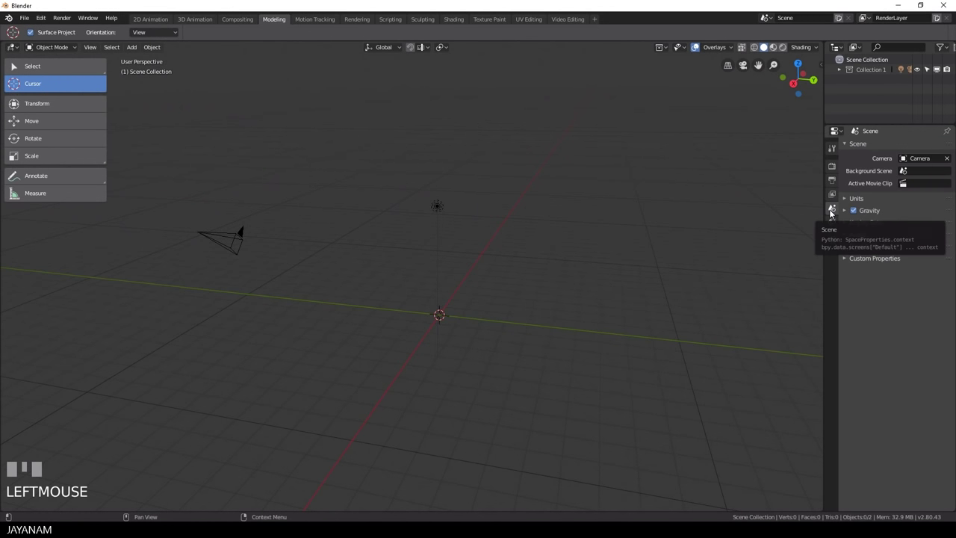
{"action": "left_click", "coordinate": [877, 199]}
{"action": "left_click", "coordinate": [915, 260]}
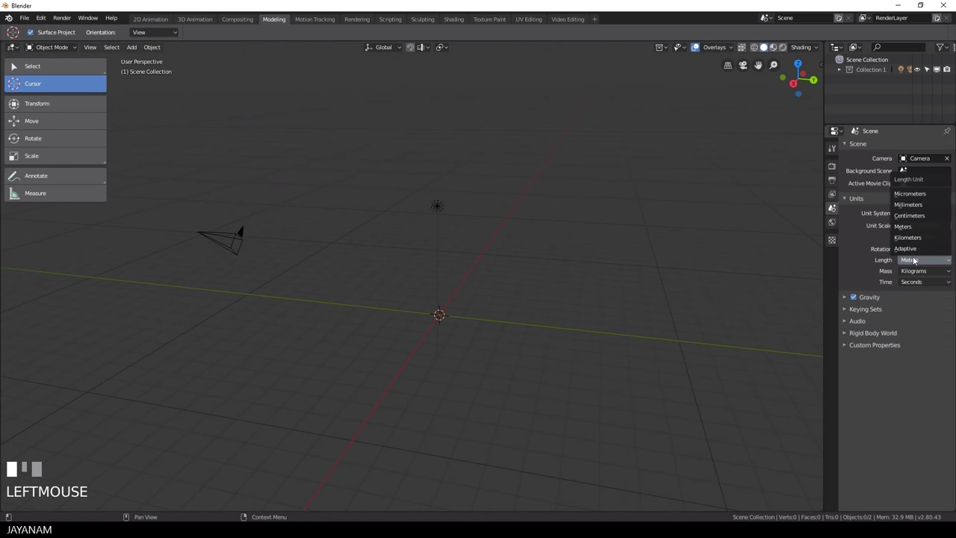
{"action": "left_click", "coordinate": [924, 206]}
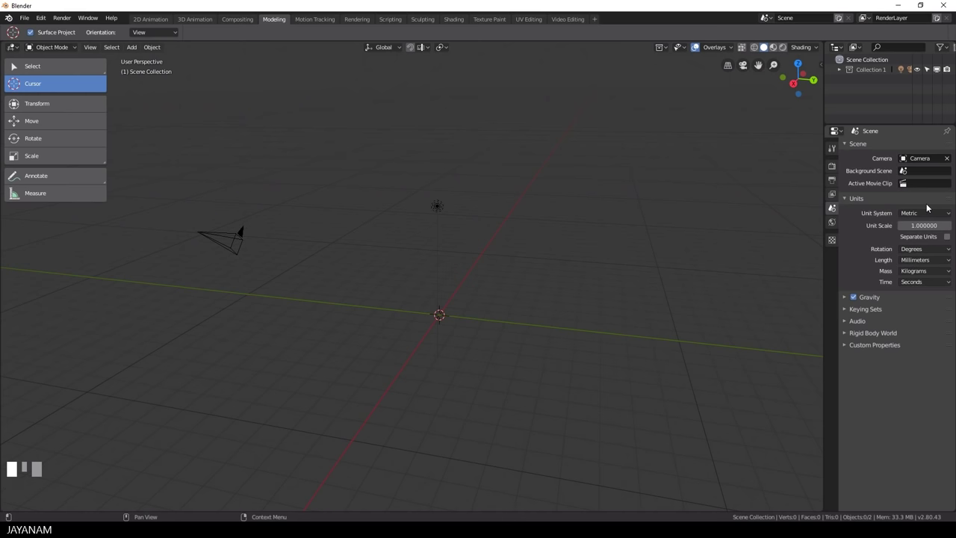
{"action": "key", "text": "n"}
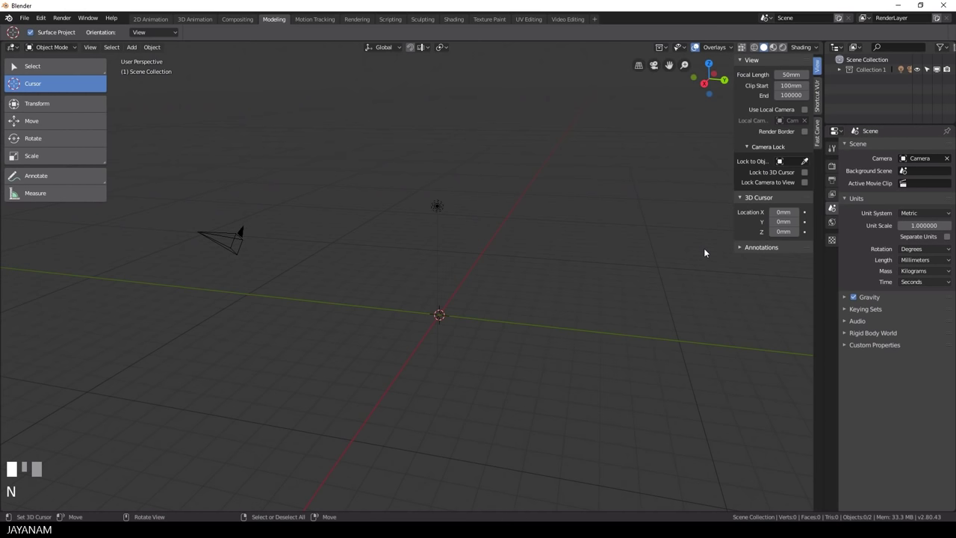
{"action": "left_click", "coordinate": [818, 133]}
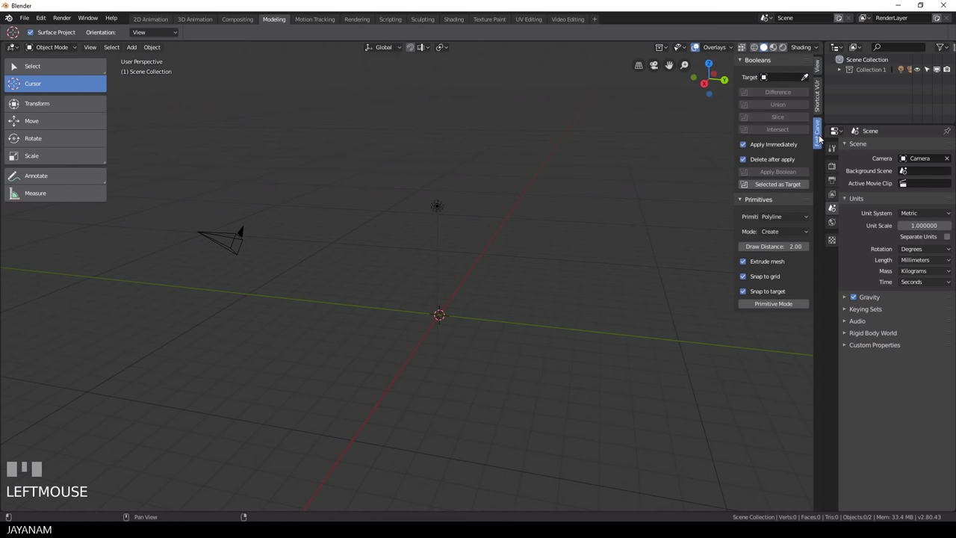
- Search add-ons for 'extr' in Preferences and confirm Extra Objects is enabled
{"action": "left_click", "coordinate": [41, 17]}
{"action": "left_click", "coordinate": [69, 137]}
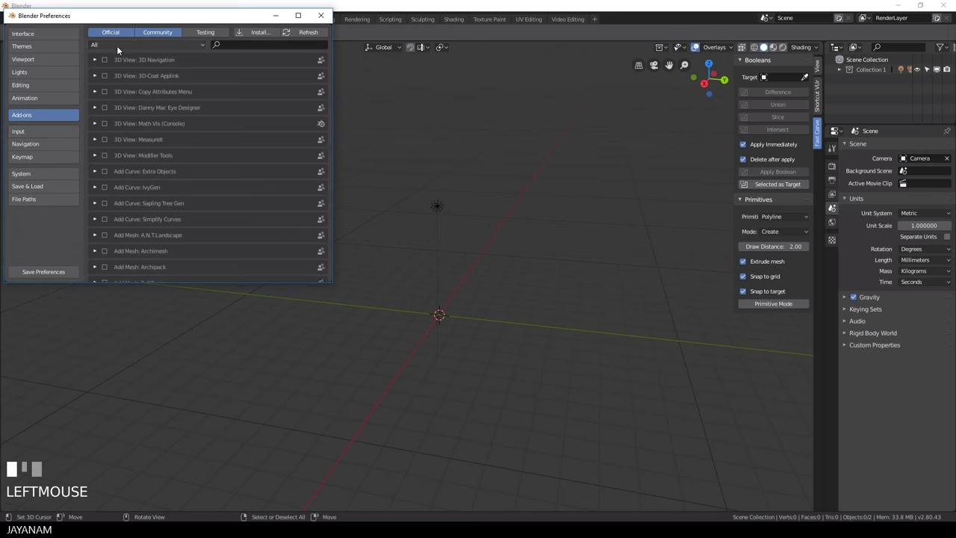
{"action": "left_click", "coordinate": [253, 44]}
{"action": "type", "text": "extr"}
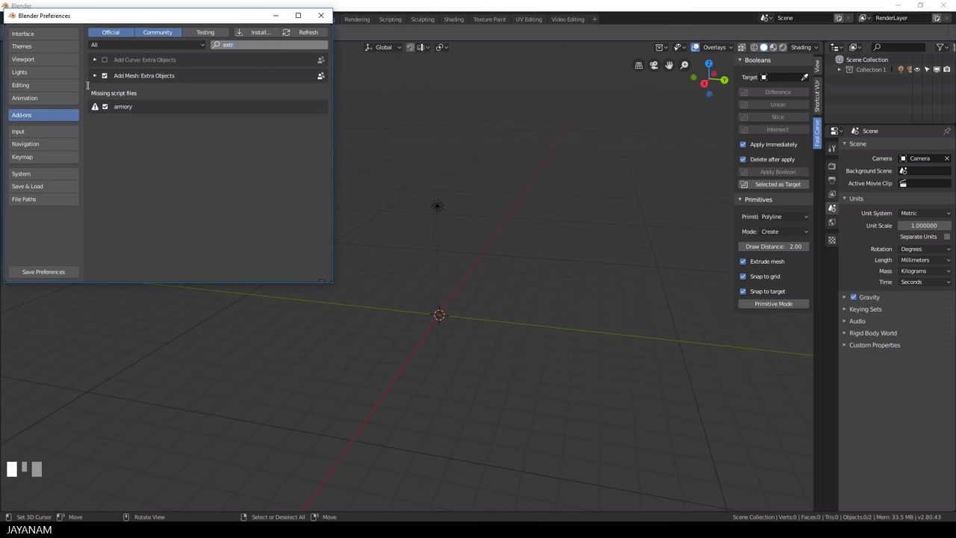
{"action": "left_click", "coordinate": [95, 76]}
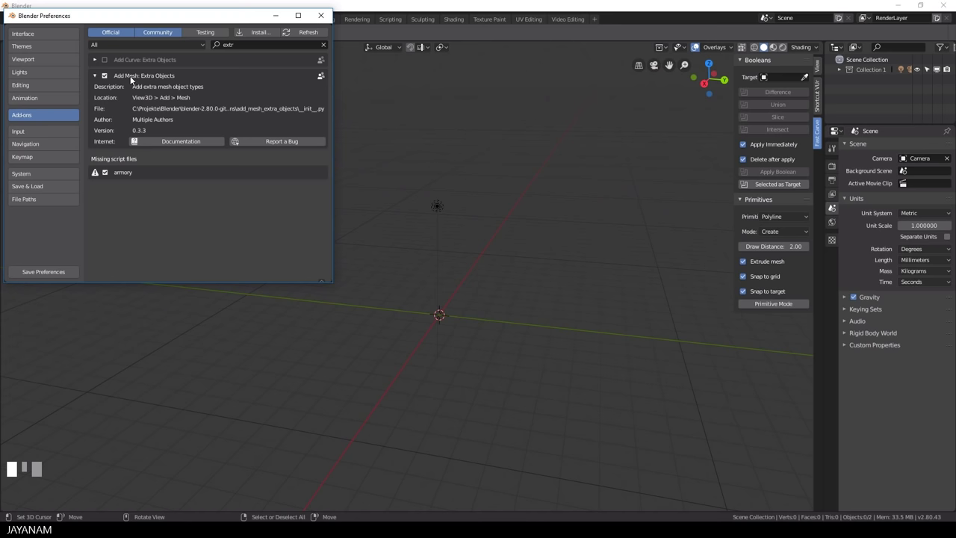
{"action": "left_click", "coordinate": [321, 15]}
{"action": "left_click", "coordinate": [423, 47]}
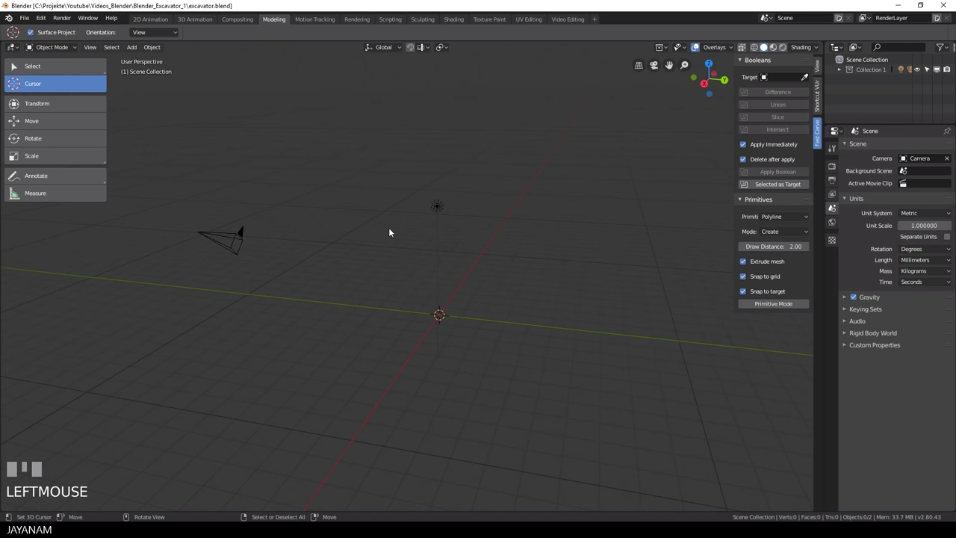
- Add a Single Vert mesh in the right side view
{"action": "middle_click_drag", "start_coordinate": [367, 282], "coordinate": [523, 288]}
{"action": "scroll", "coordinate": [599, 326], "scroll_direction": "up", "scroll_amount": 1}
{"action": "scroll", "coordinate": [599, 322], "scroll_direction": "up", "scroll_amount": 2}
{"action": "scroll", "coordinate": [523, 285], "scroll_direction": "up", "scroll_amount": 2}
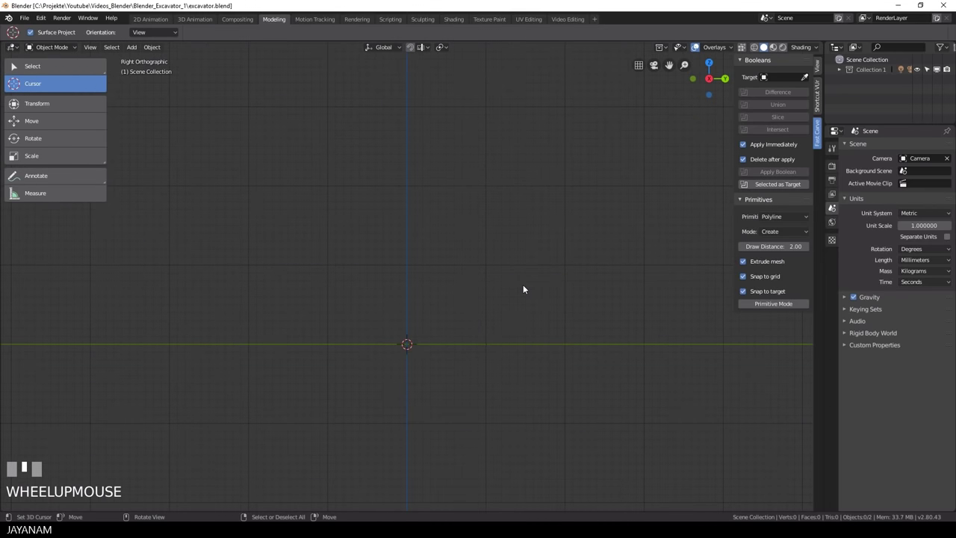
{"action": "key", "text": "shift+a"}
{"action": "mouse_move", "coordinate": [587, 398]}
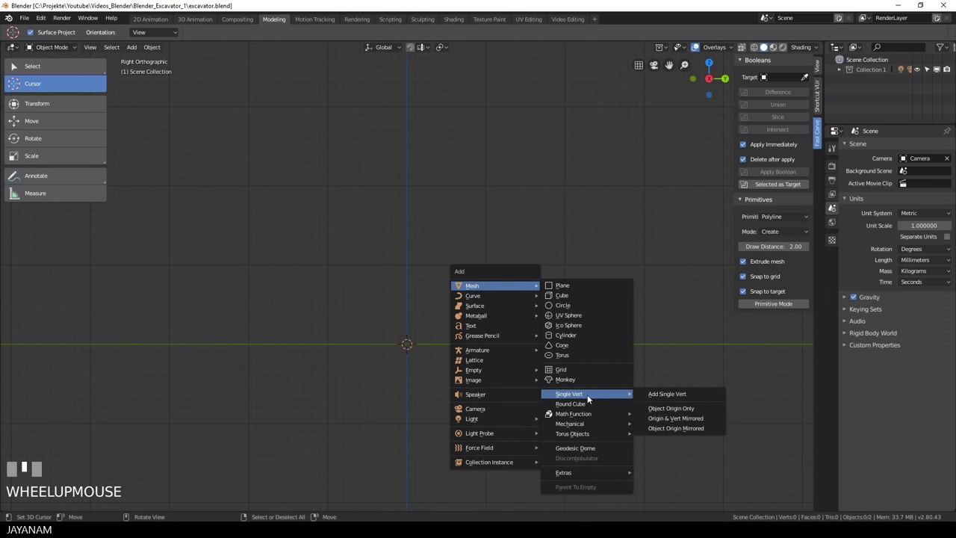
{"action": "left_click", "coordinate": [700, 393]}
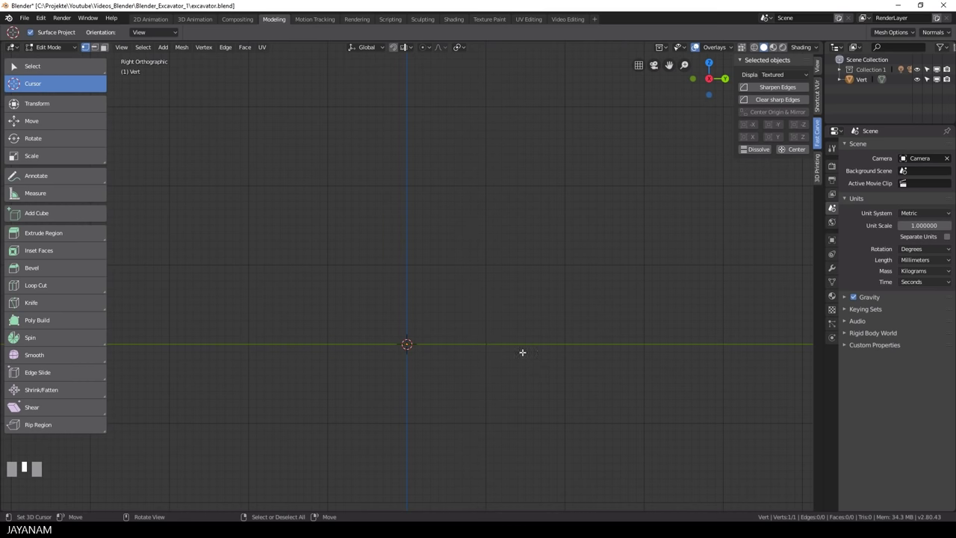
- Raise the vertex 900 mm on Z, shift it 100 mm on Y, and extrude it -300 mm along Y
{"action": "key", "text": "z"}
{"action": "key", "text": "g"}
{"action": "key", "text": "z"}
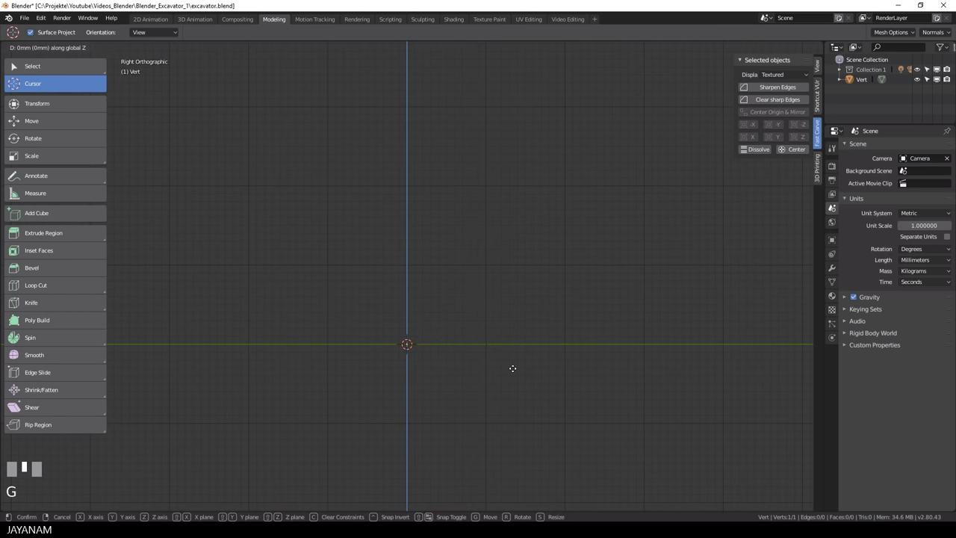
{"action": "left_click", "coordinate": [510, 299]}
{"action": "scroll", "coordinate": [450, 286], "scroll_direction": "up", "scroll_amount": 1}
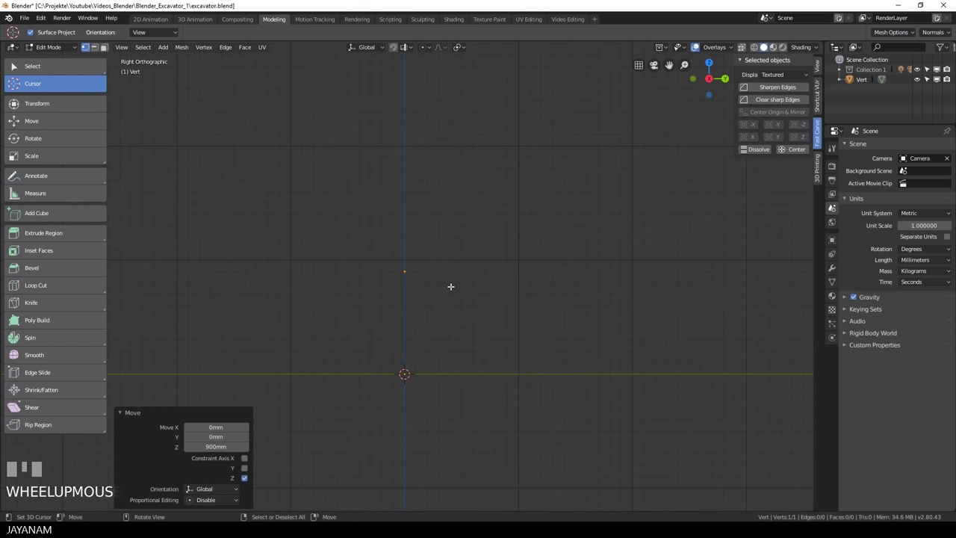
{"action": "key", "text": "g"}
{"action": "key", "text": "y"}
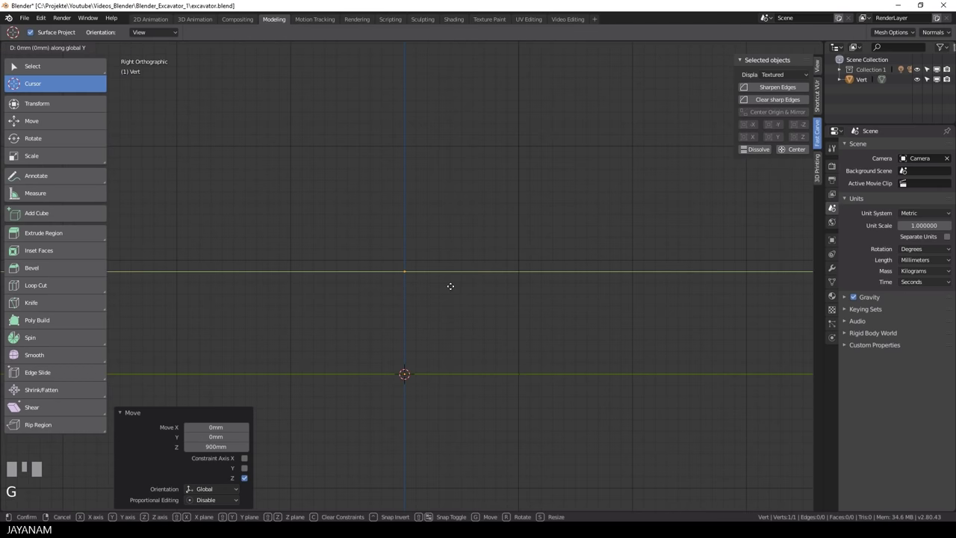
{"action": "left_click", "coordinate": [460, 287]}
{"action": "key", "text": "e"}
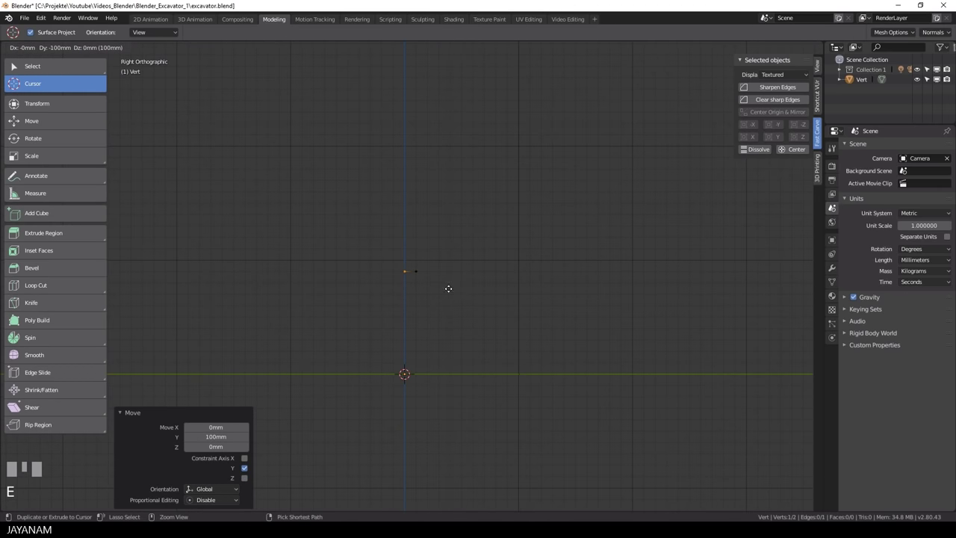
{"action": "left_click", "coordinate": [430, 288]}
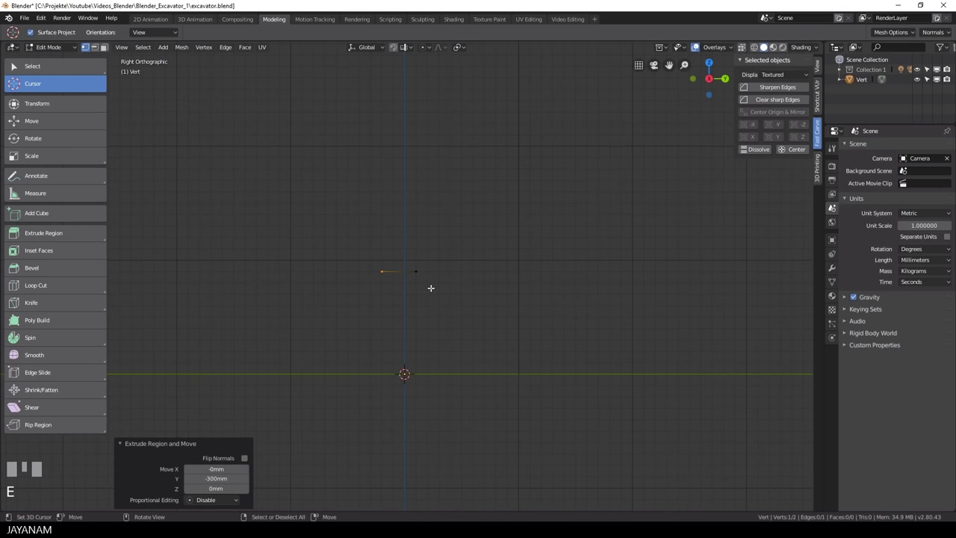
- Measure the 900 mm vertex height, set Unit Scale to 0.1, and remeasure it at about 90 mm
{"action": "left_click", "coordinate": [56, 192]}
{"action": "left_click_drag", "start_coordinate": [396, 272], "coordinate": [395, 373]}
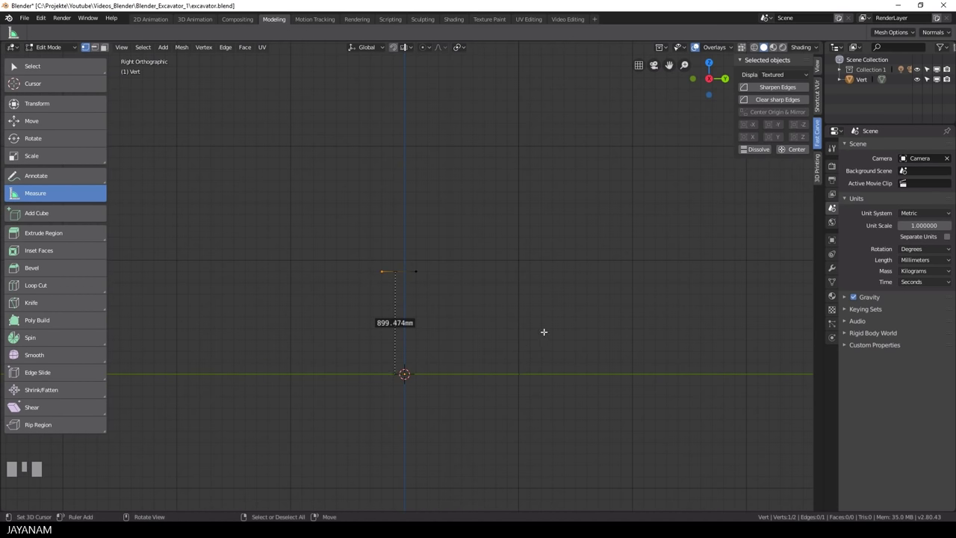
{"action": "left_click", "coordinate": [383, 272]}
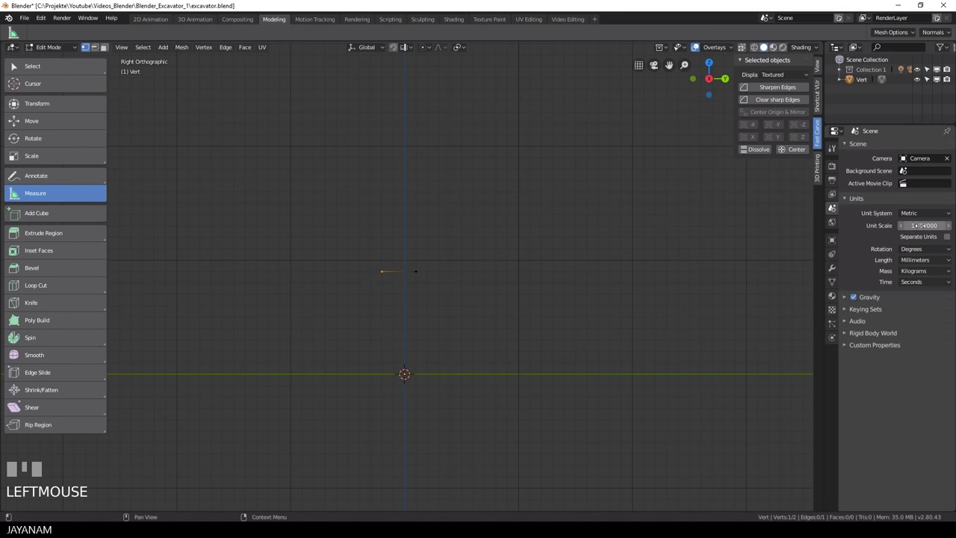
{"action": "left_click", "coordinate": [923, 225]}
{"action": "type", "text": "0.001"}
{"action": "key", "text": "Return"}
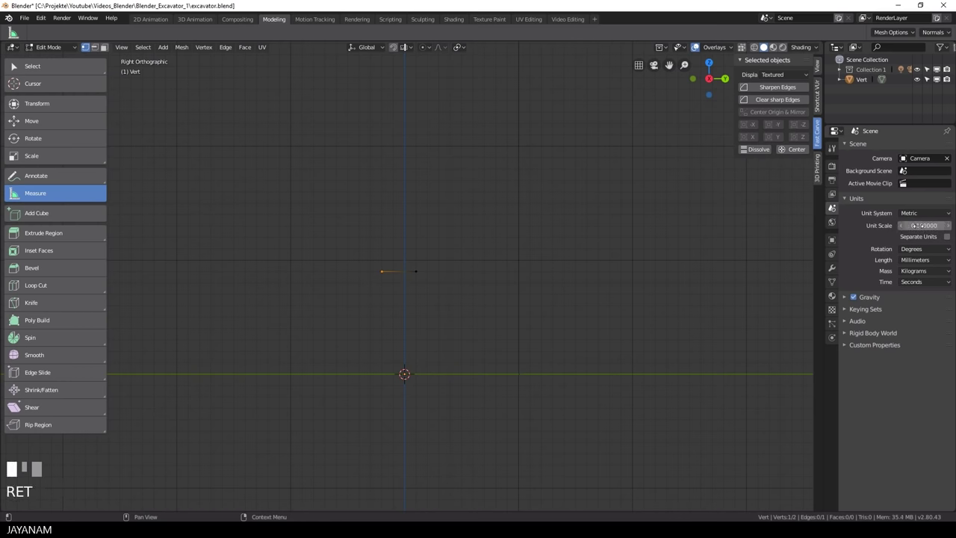
{"action": "left_click_drag", "start_coordinate": [391, 271], "coordinate": [389, 373]}
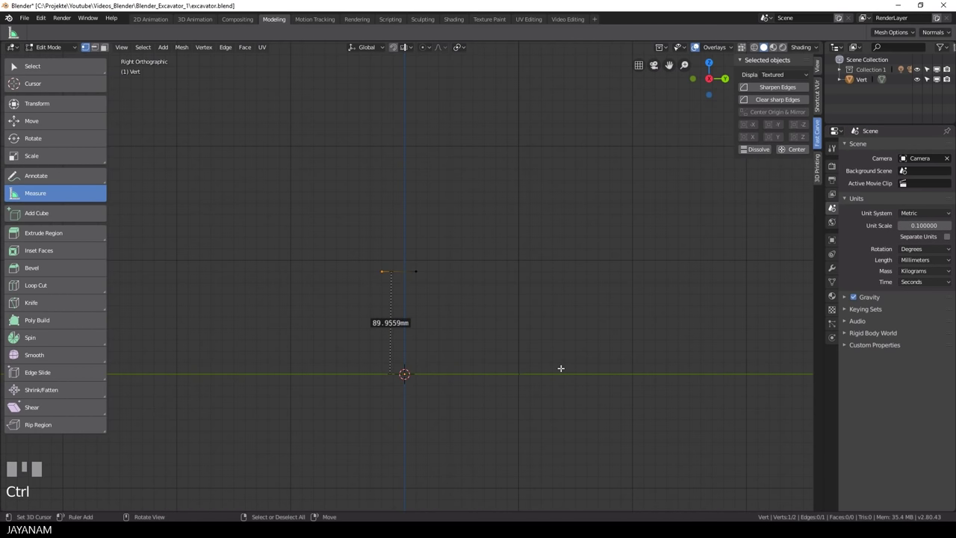
{"action": "left_click_drag", "start_coordinate": [396, 270], "coordinate": [600, 7]}
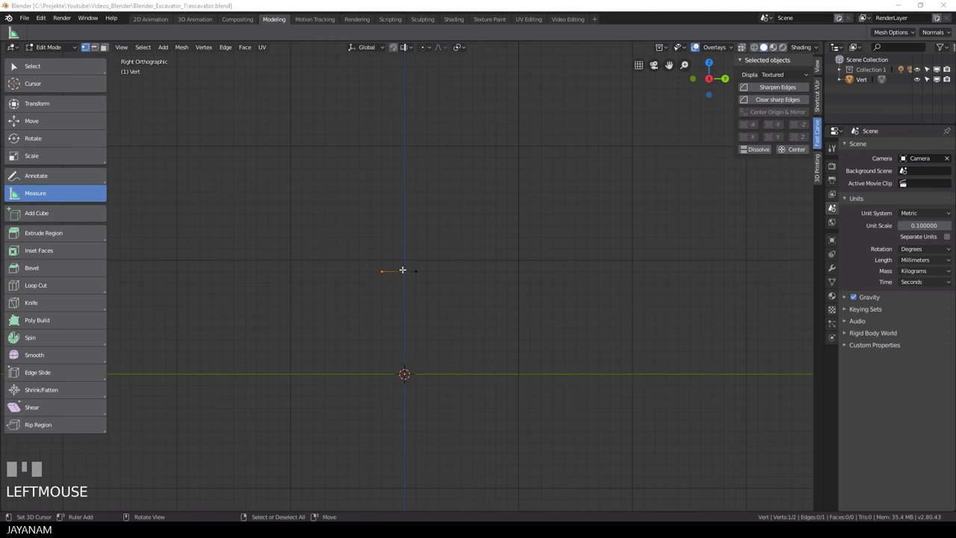
- Extrude four vertices down and around to trace the bucket's side profile to the origin line
{"action": "key", "text": "e"}
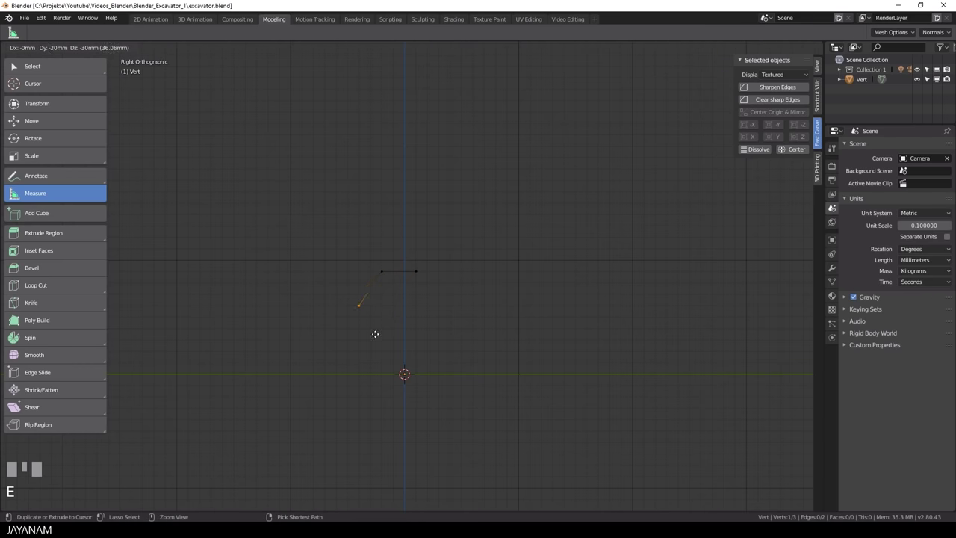
{"action": "left_click", "coordinate": [369, 331]}
{"action": "key", "text": "e"}
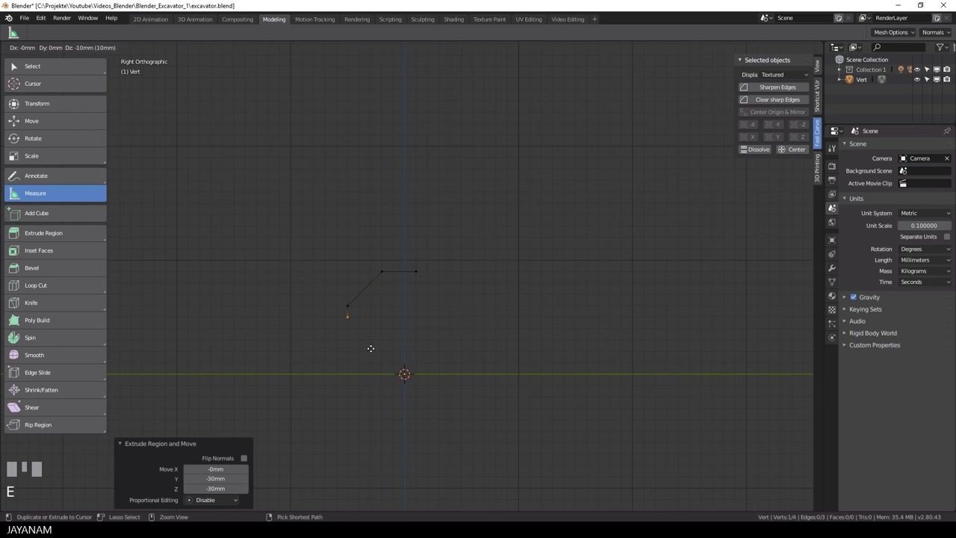
{"action": "left_click", "coordinate": [371, 368]}
{"action": "key", "text": "e"}
{"action": "left_click", "coordinate": [400, 398], "text": "ctrl"}
{"action": "key", "text": "e"}
{"action": "left_click", "coordinate": [478, 384]}
- Close the profile with an edge, subdivide it, and nudge its midpoint -15 mm Y, 5 mm Z
{"action": "right_click", "coordinate": [417, 270], "text": "shift"}
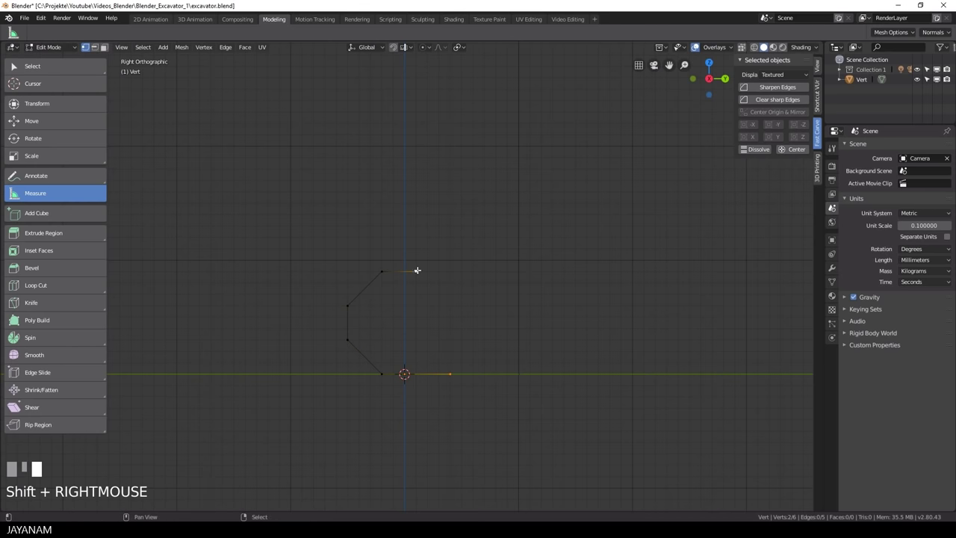
{"action": "key", "text": "f"}
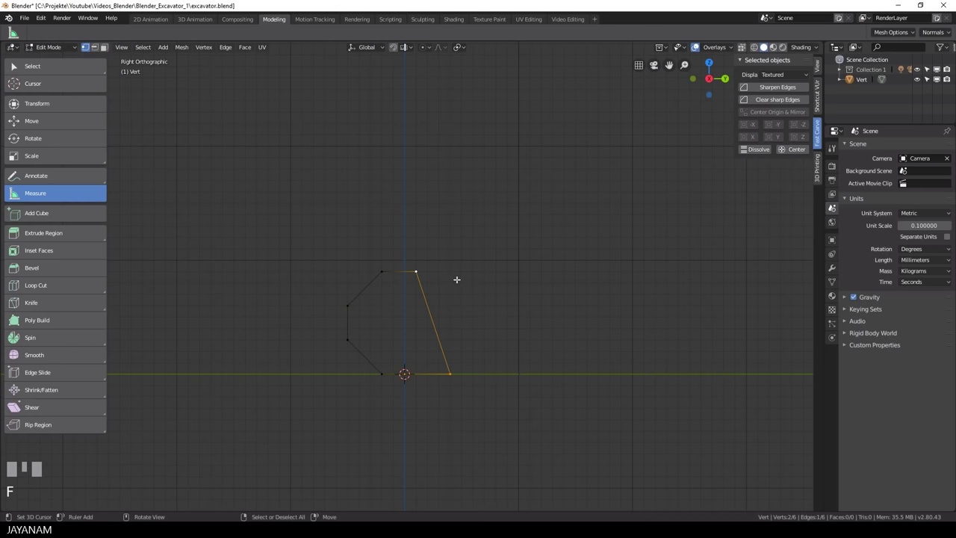
{"action": "key", "text": "w"}
{"action": "left_click", "coordinate": [440, 299]}
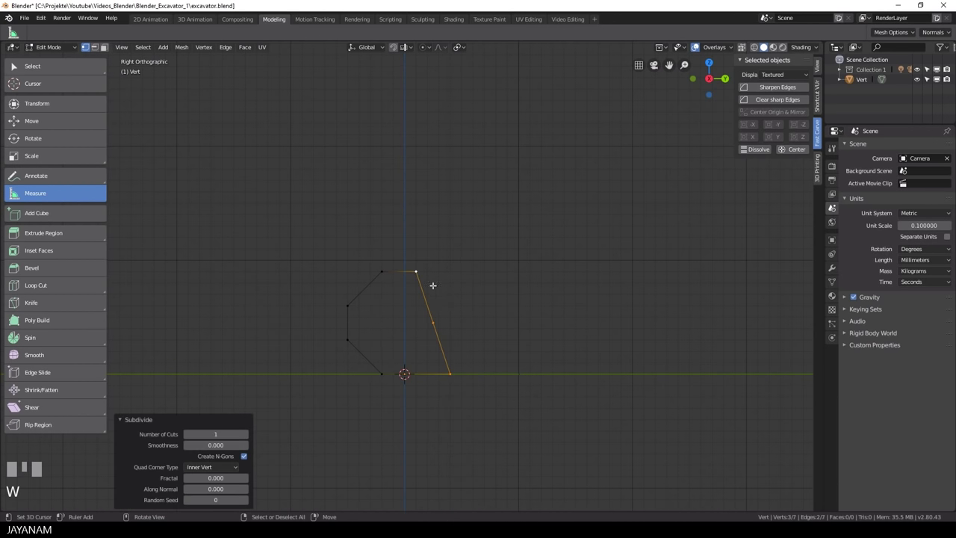
{"action": "right_click", "coordinate": [447, 321]}
{"action": "key", "text": "g"}
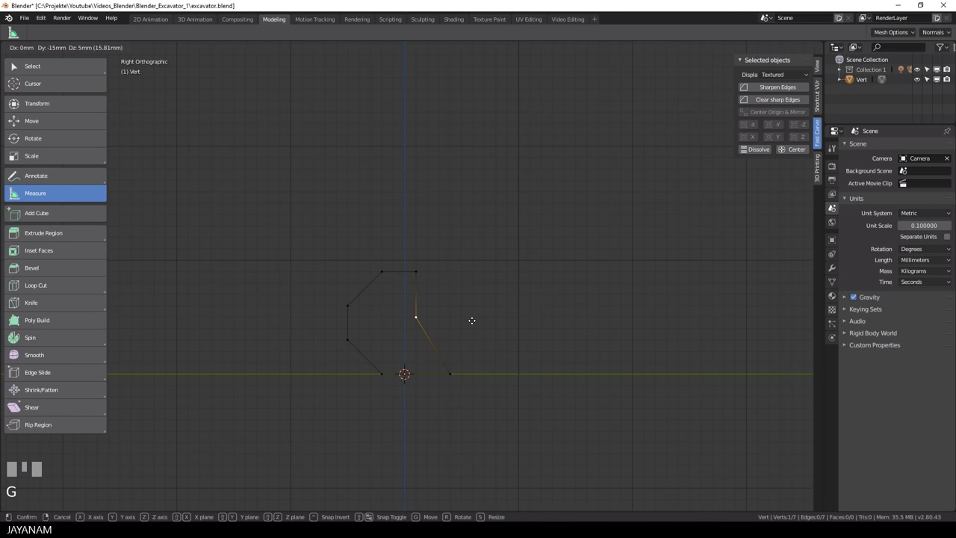
{"action": "left_click", "coordinate": [472, 320]}
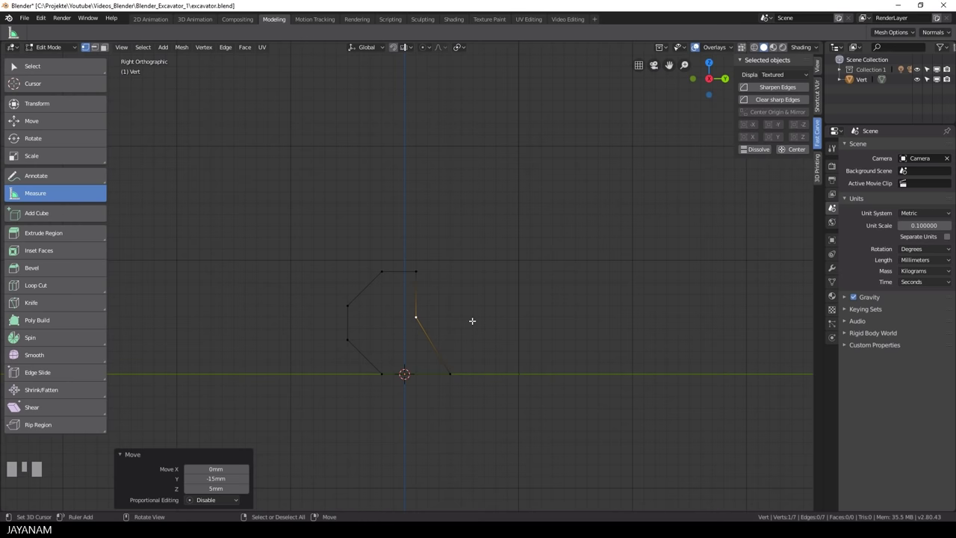
- Fill the whole profile outline with a face
{"action": "key", "text": "a"}
{"action": "key", "text": "f"}
{"action": "scroll", "coordinate": [472, 320], "scroll_direction": "down", "scroll_amount": 2}
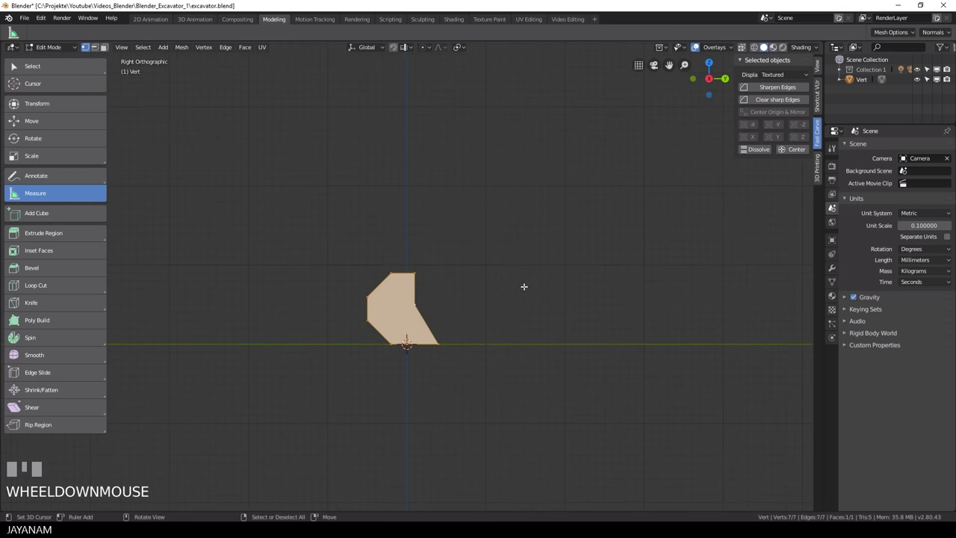
{"action": "middle_click_drag", "start_coordinate": [522, 283], "coordinate": [448, 321]}
{"action": "scroll", "coordinate": [448, 320], "scroll_direction": "up", "scroll_amount": 2}
{"action": "scroll", "coordinate": [448, 320], "scroll_direction": "down", "scroll_amount": 2}
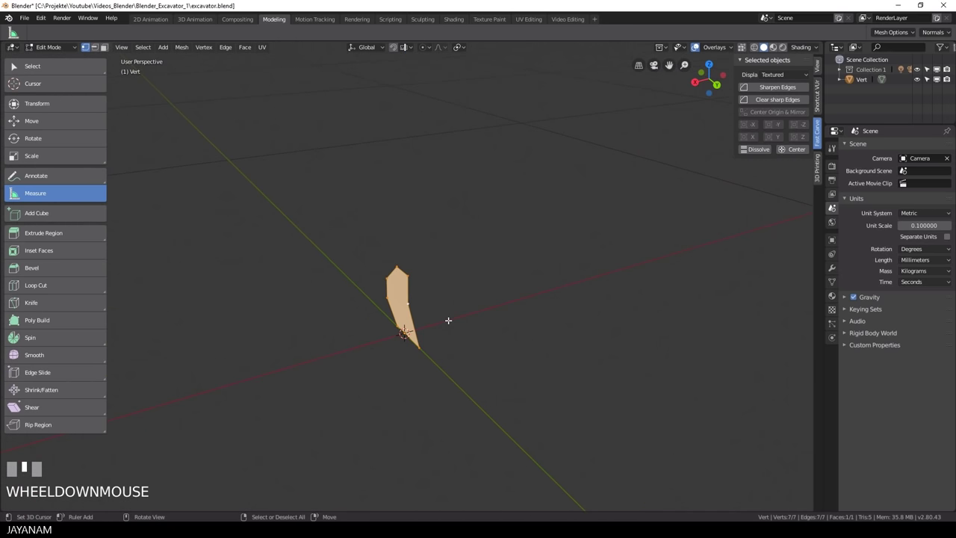
- Extrude the profile face twice sideways to give the bucket thickness
{"action": "key", "text": "e"}
{"action": "left_click", "coordinate": [440, 331]}
{"action": "key", "text": "e"}
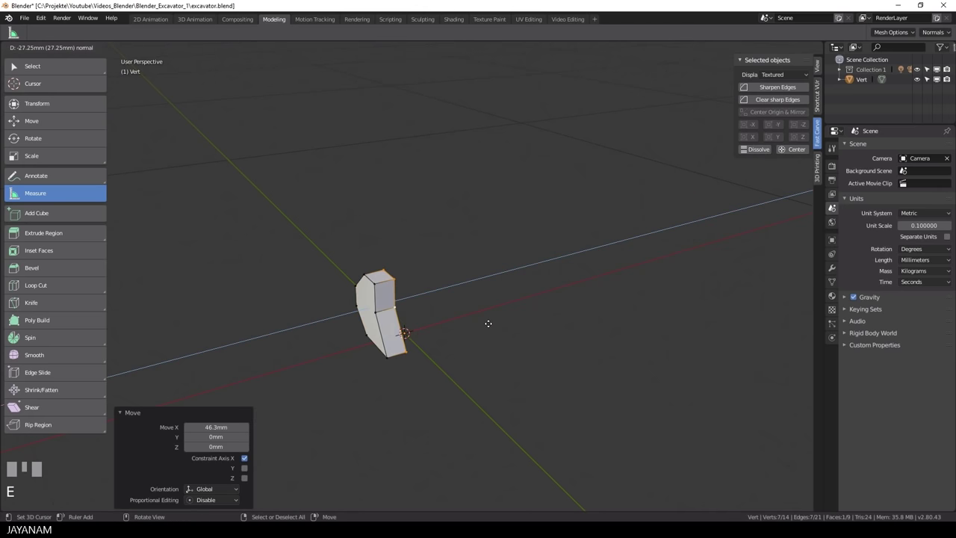
{"action": "left_click", "coordinate": [533, 311]}
{"action": "scroll", "coordinate": [572, 324], "scroll_direction": "up", "scroll_amount": 2}
{"action": "middle_click_drag", "start_coordinate": [572, 324], "coordinate": [506, 320]}
- Mirror the block across X and select the vertical seam loop down the middle
{"action": "key", "text": "Tab"}
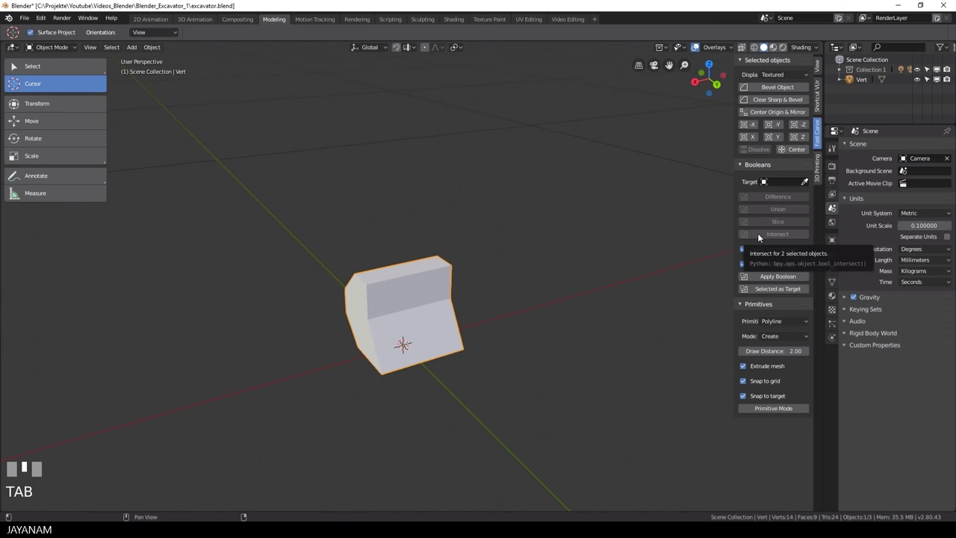
{"action": "left_click", "coordinate": [751, 138]}
{"action": "middle_click_drag", "start_coordinate": [559, 321], "coordinate": [553, 326]}
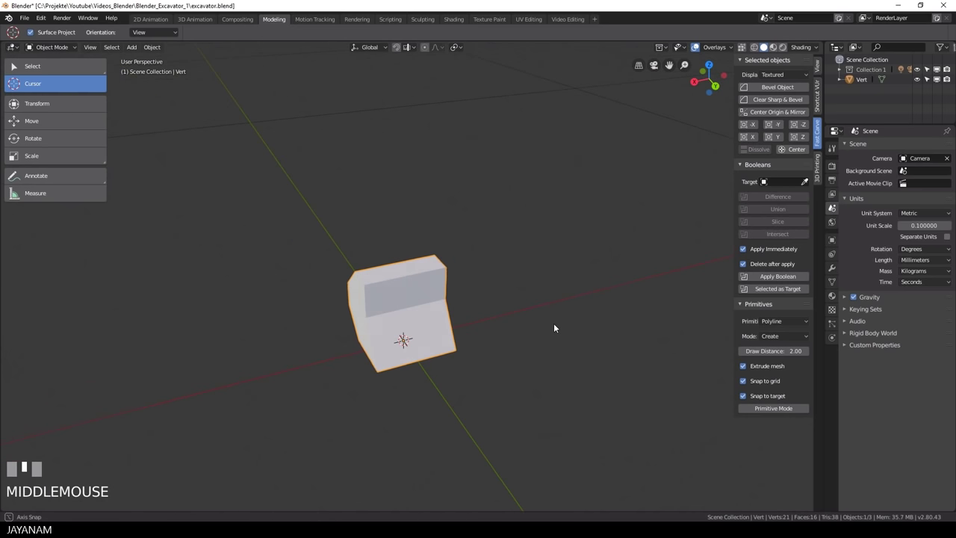
{"action": "key", "text": "Tab"}
{"action": "middle_click_drag", "start_coordinate": [612, 322], "coordinate": [505, 329]}
{"action": "key", "text": "a"}
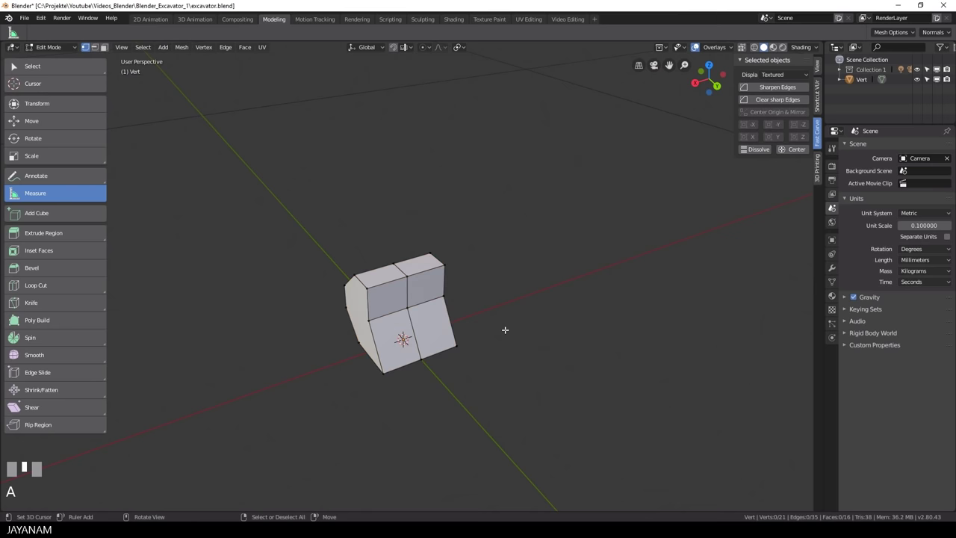
{"action": "right_click", "coordinate": [407, 293], "text": "alt+shift"}
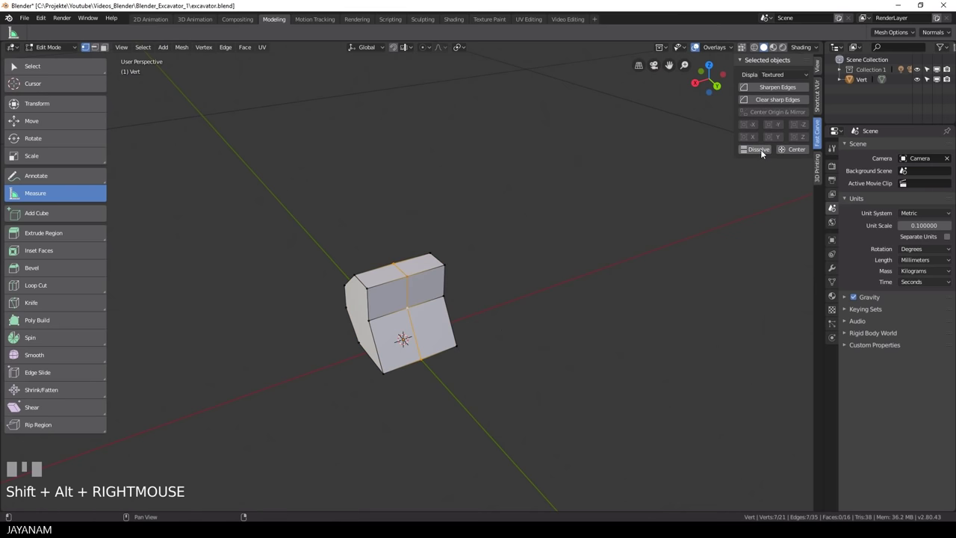
- Dissolve the middle seam loop and select three edges along the bucket's back
{"action": "left_click", "coordinate": [759, 151]}
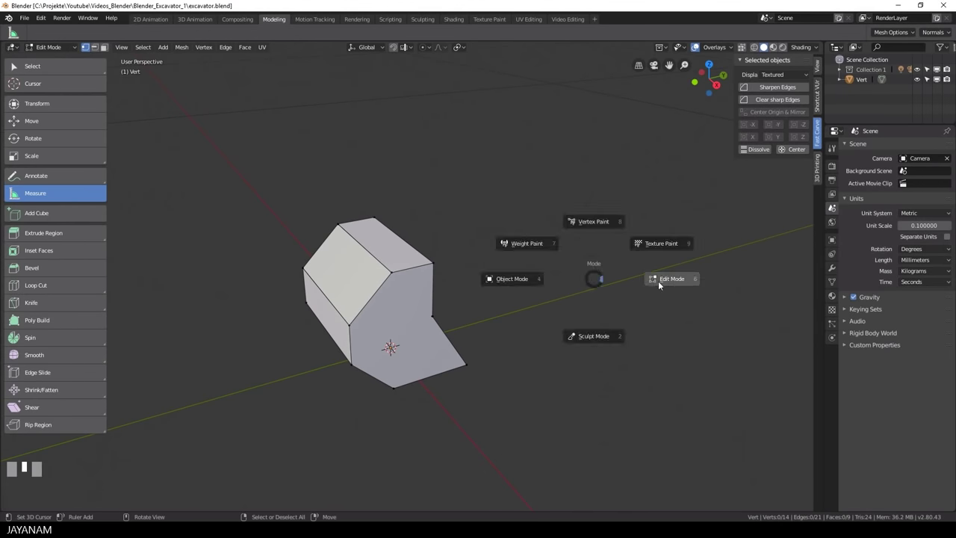
{"action": "left_click", "coordinate": [660, 280]}
{"action": "right_click", "coordinate": [378, 263]}
{"action": "right_click", "coordinate": [327, 296], "text": "shift"}
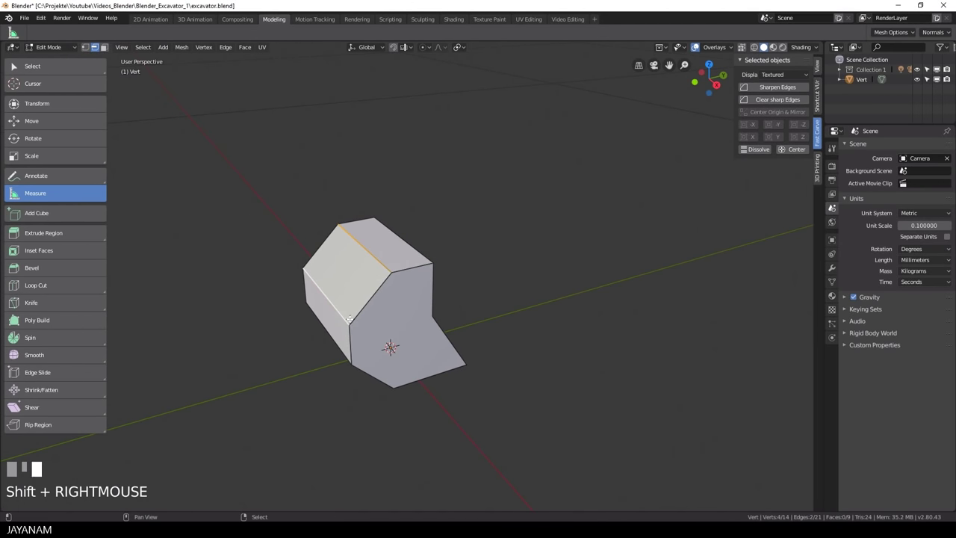
{"action": "right_click", "coordinate": [327, 331], "text": "shift"}
- Bevel the selected back edges with 3 segments
{"action": "key", "text": "ctrl+b"}
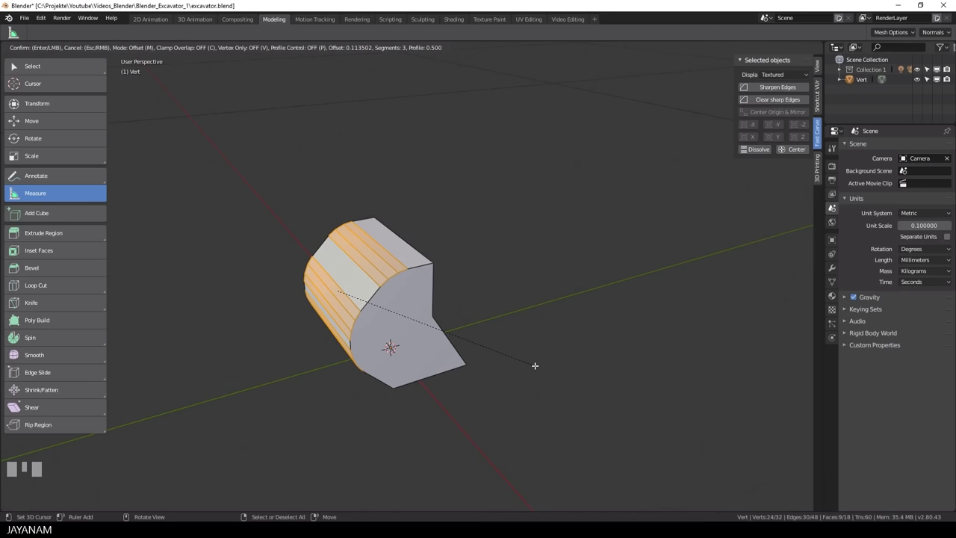
{"action": "scroll", "coordinate": [535, 365], "scroll_direction": "up", "scroll_amount": 1}
{"action": "scroll", "coordinate": [535, 365], "scroll_direction": "down", "scroll_amount": 1}
{"action": "left_click", "coordinate": [533, 366]}
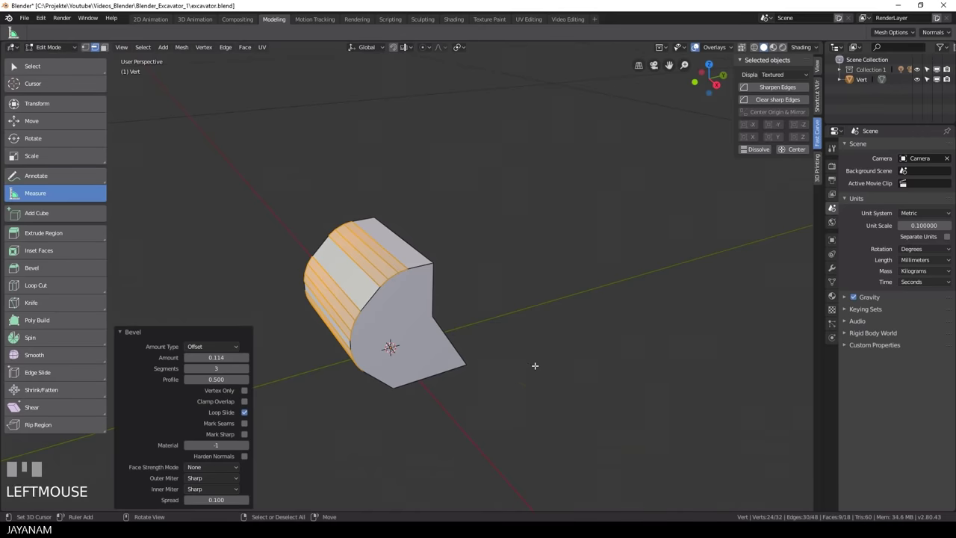
{"action": "middle_click_drag", "start_coordinate": [533, 366], "coordinate": [557, 321]}
- Redo the 3-segment bevel at about 0.113 offset, then return to Object Mode
{"action": "key", "text": "ctrl+z"}
{"action": "right_click", "coordinate": [391, 360], "text": "shift"}
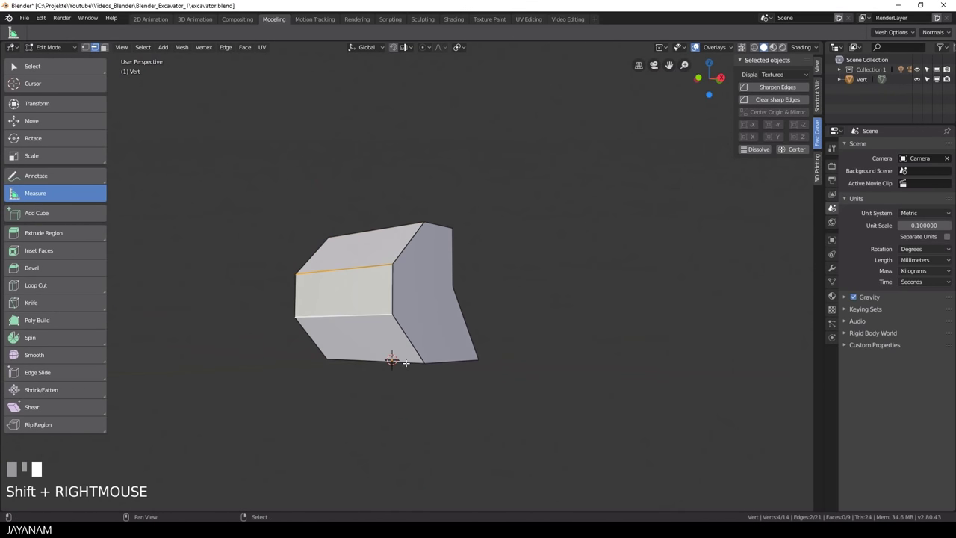
{"action": "key", "text": "ctrl+b"}
{"action": "left_click", "coordinate": [521, 374]}
{"action": "key", "text": "ctrl+Tab"}
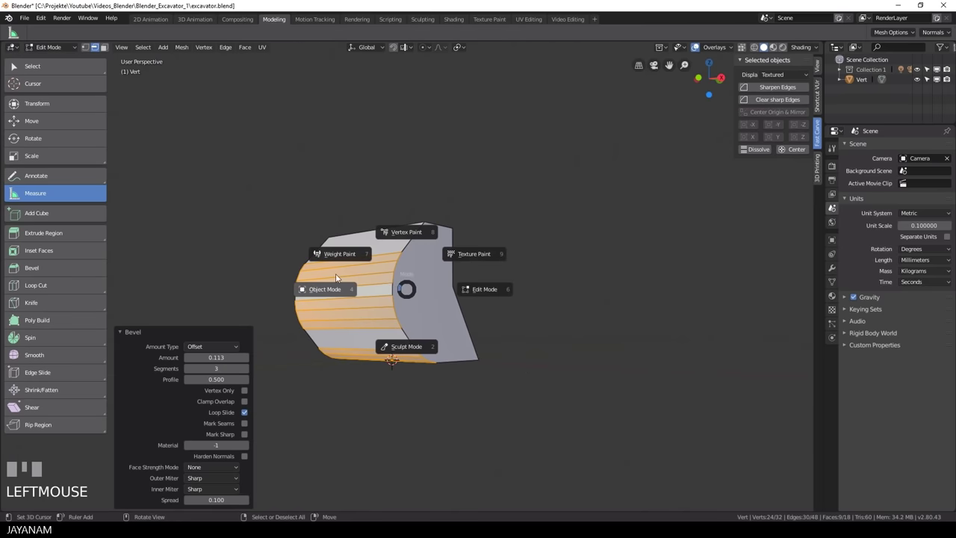
{"action": "left_click", "coordinate": [336, 277]}
{"action": "middle_click_drag", "start_coordinate": [467, 316], "coordinate": [457, 364]}
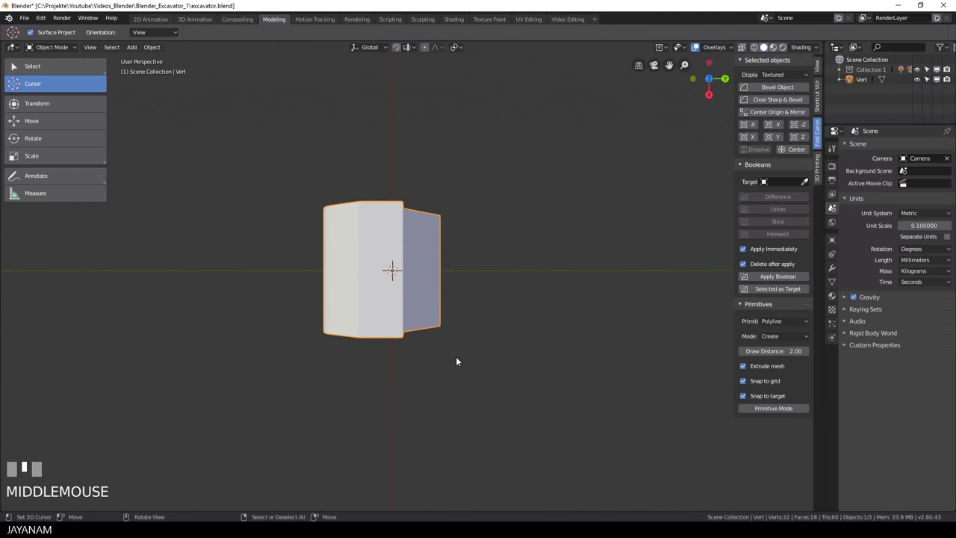
- In front orthographic view, enter Edit Mode with nothing selected
{"action": "key", "text": "KP_5"}
{"action": "key", "text": "ctrl+Tab"}
{"action": "left_click", "coordinate": [565, 328]}
{"action": "middle_click_drag", "start_coordinate": [565, 327], "coordinate": [550, 318], "text": "shift"}
{"action": "key", "text": "a"}
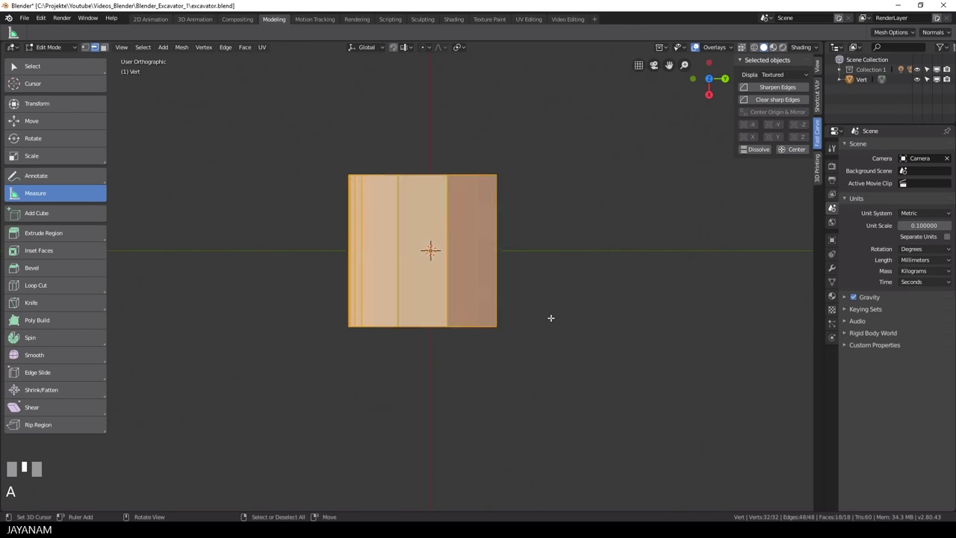
{"action": "key", "text": "a"}
- Knife two parallel horizontal cuts across the bucket's top face
{"action": "key", "text": "k"}
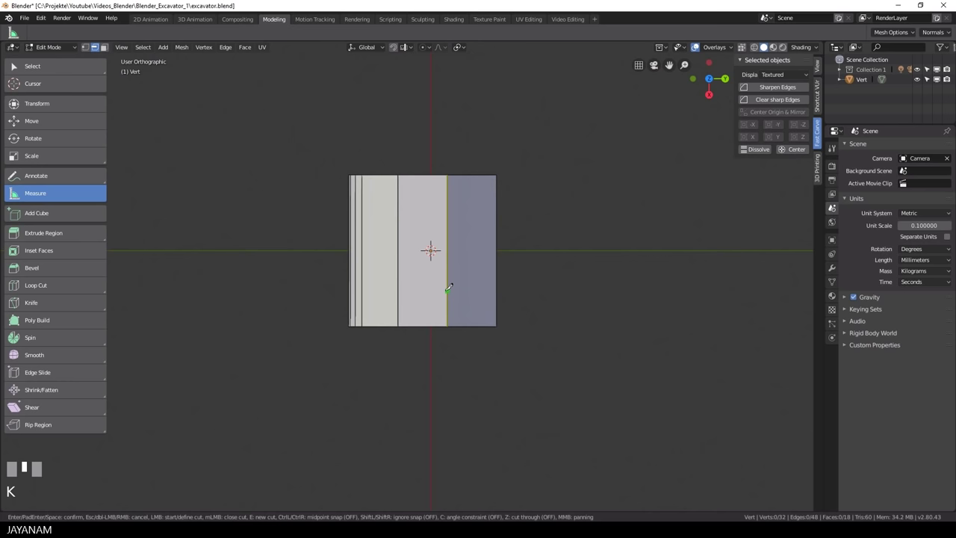
{"action": "left_click", "coordinate": [449, 289]}
{"action": "left_click", "coordinate": [361, 289]}
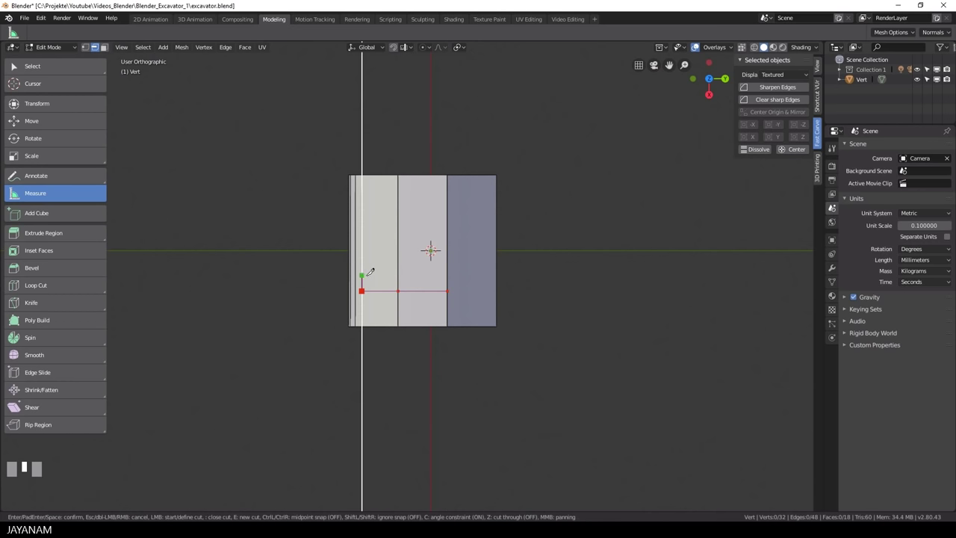
{"action": "scroll", "coordinate": [366, 273], "scroll_direction": "up", "scroll_amount": 1}
{"action": "left_click", "coordinate": [361, 274]}
{"action": "left_click", "coordinate": [454, 274]}
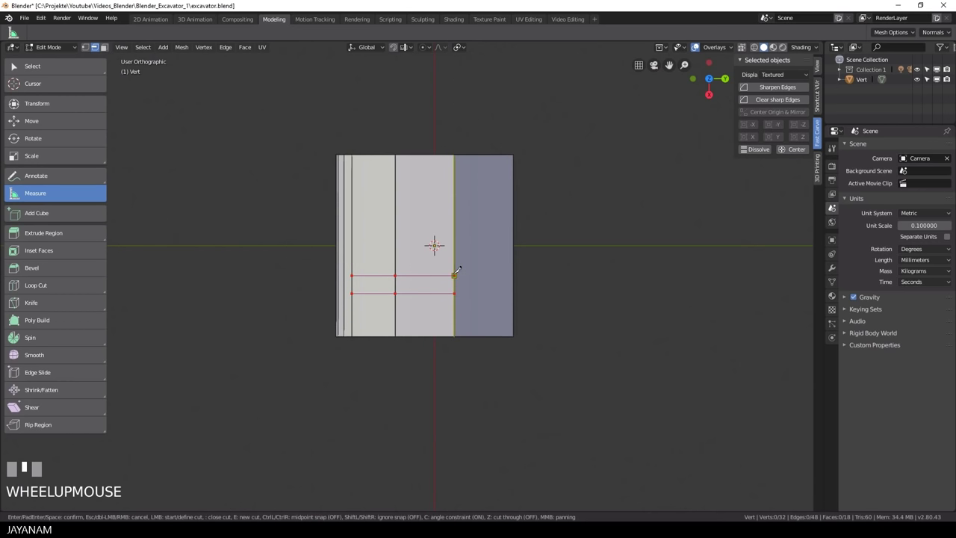
{"action": "key", "text": "Return"}
- Knife-cut the right side of the strip between the two lines
{"action": "key", "text": "k"}
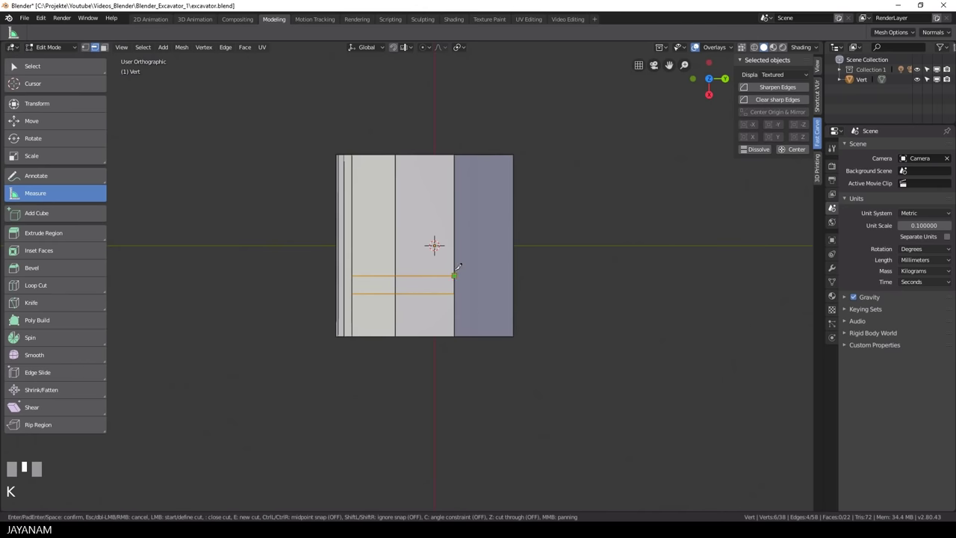
{"action": "left_click", "coordinate": [448, 276]}
{"action": "left_click", "coordinate": [448, 293]}
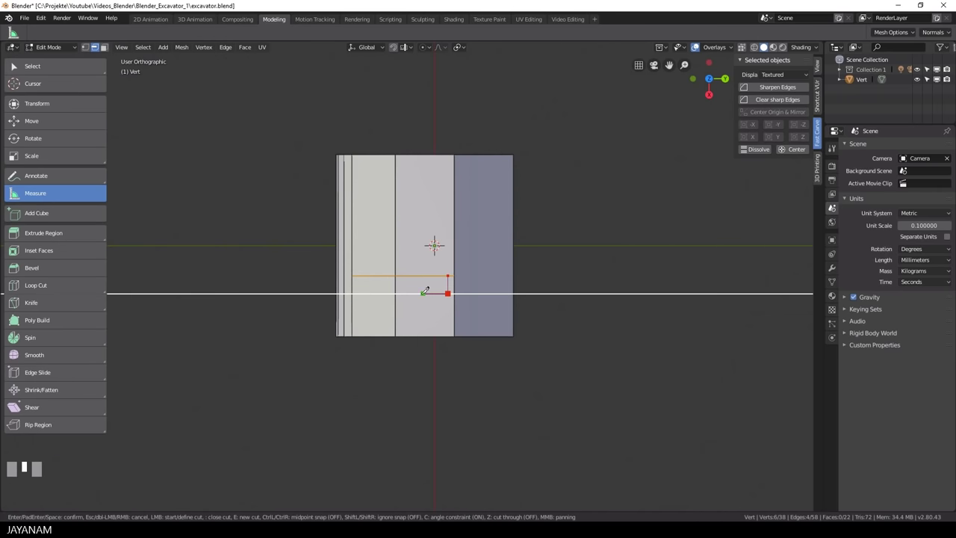
{"action": "left_click", "coordinate": [352, 292]}
{"action": "key", "text": "Return"}
- Cut the strip's left side with an angle-constrained knife, undoing and restarting a misplaced cut
{"action": "key", "text": "k"}
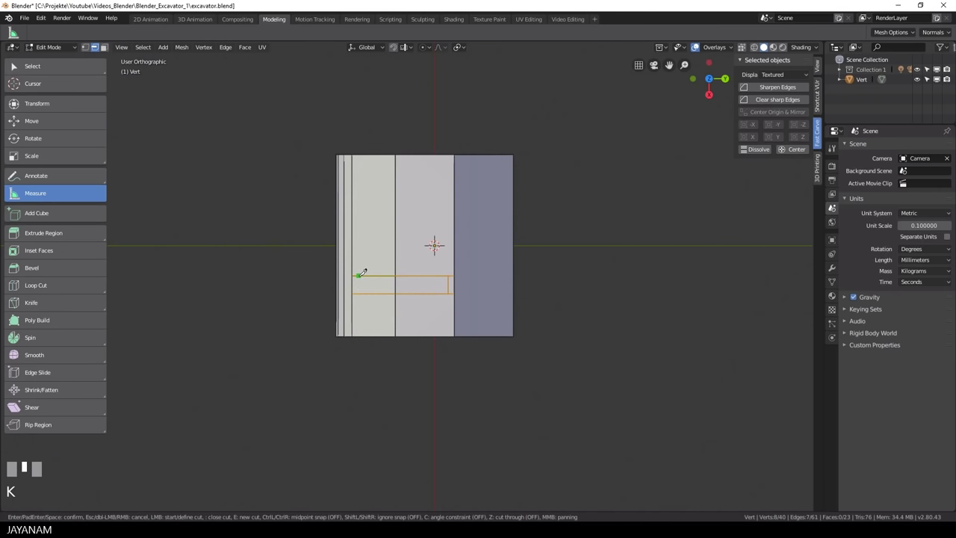
{"action": "left_click", "coordinate": [358, 274]}
{"action": "key", "text": "c"}
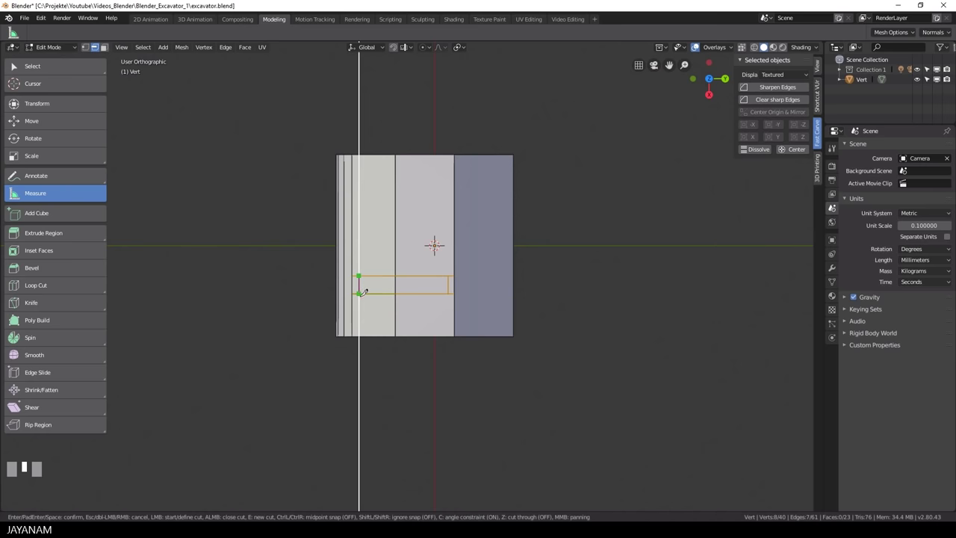
{"action": "left_click", "coordinate": [362, 293]}
{"action": "key", "text": "Return"}
{"action": "key", "text": "ctrl+z"}
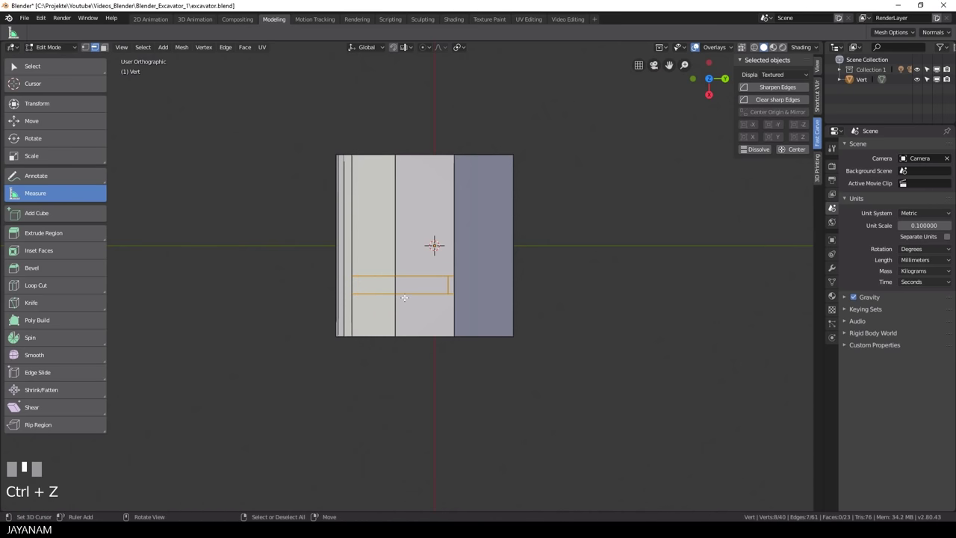
{"action": "key", "text": "k"}
{"action": "left_click", "coordinate": [358, 275]}
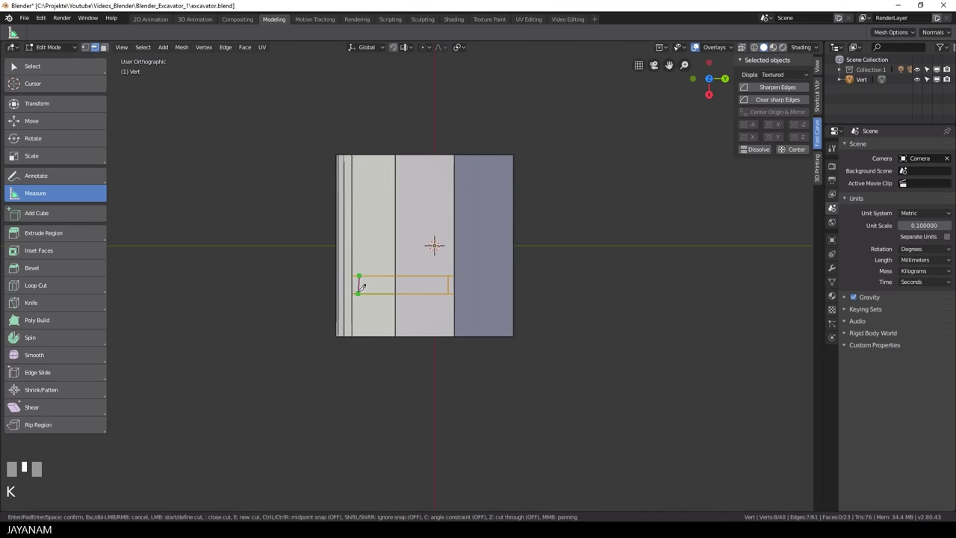
- Close the rectangle's left side and extrude the two strip faces upward
{"action": "key", "text": "c"}
{"action": "key", "text": "Return"}
{"action": "middle_click_drag", "start_coordinate": [364, 290], "coordinate": [652, 224]}
{"action": "left_click", "coordinate": [651, 224]}
{"action": "right_click", "coordinate": [388, 267]}
{"action": "right_click", "coordinate": [422, 256], "text": "shift"}
{"action": "key", "text": "e"}
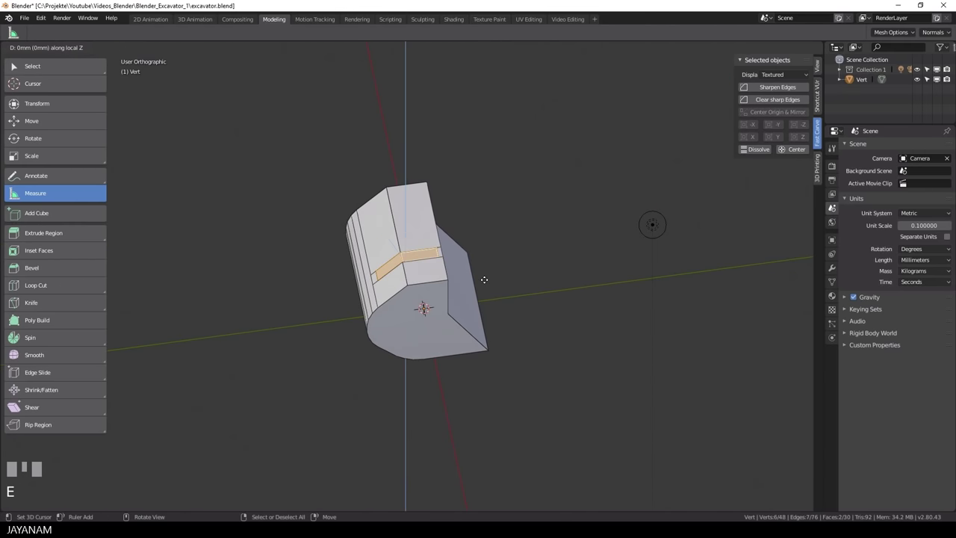
{"action": "left_click", "coordinate": [495, 266]}
- Lower a top face of the tab 13.6 mm along Z and inspect the result
{"action": "right_click", "coordinate": [414, 239]}
{"action": "key", "text": "g"}
{"action": "key", "text": "z"}
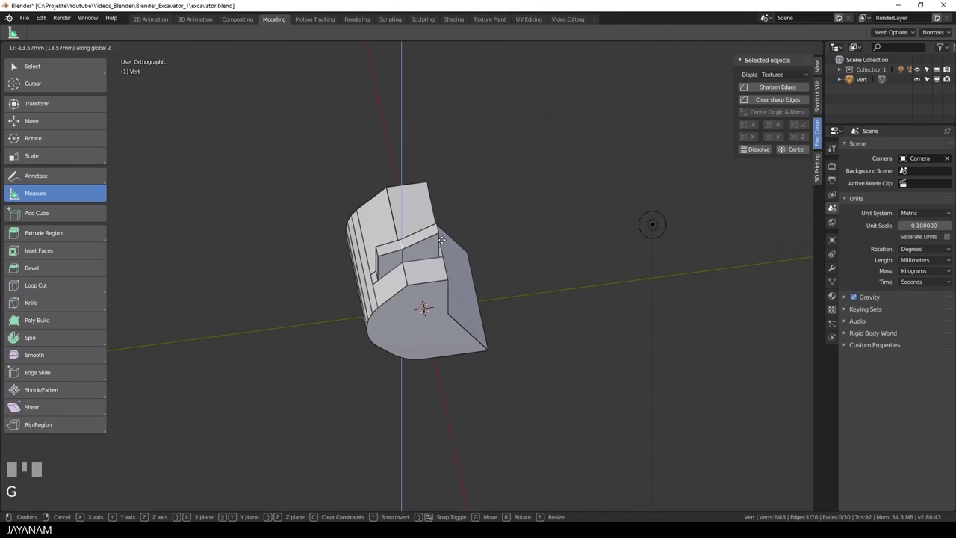
{"action": "left_click", "coordinate": [418, 253]}
{"action": "middle_click_drag", "start_coordinate": [418, 254], "coordinate": [450, 276]}
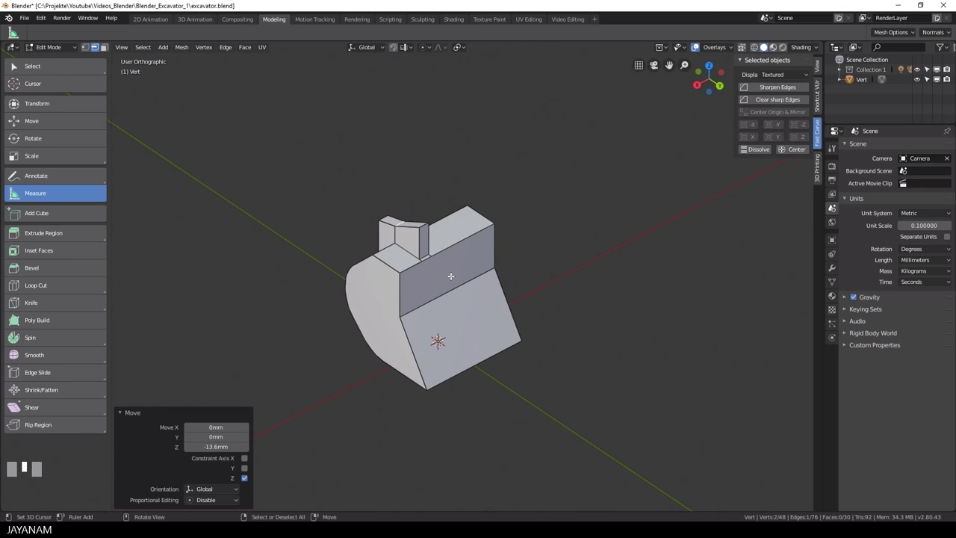
{"action": "middle_click_drag", "start_coordinate": [450, 276], "coordinate": [496, 244]}
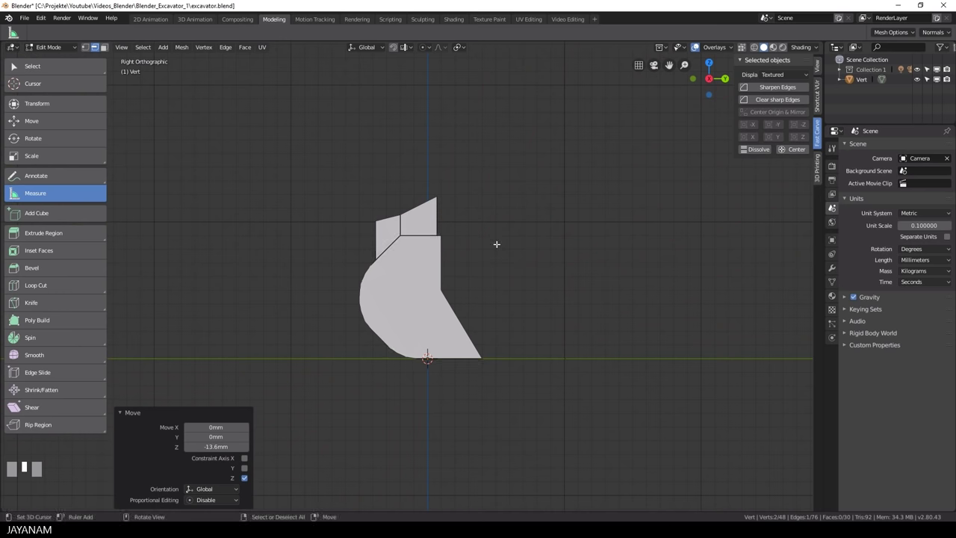
- Duplicate the curved side face and shrink the copy along X to 0.877
{"action": "left_click", "coordinate": [103, 47]}
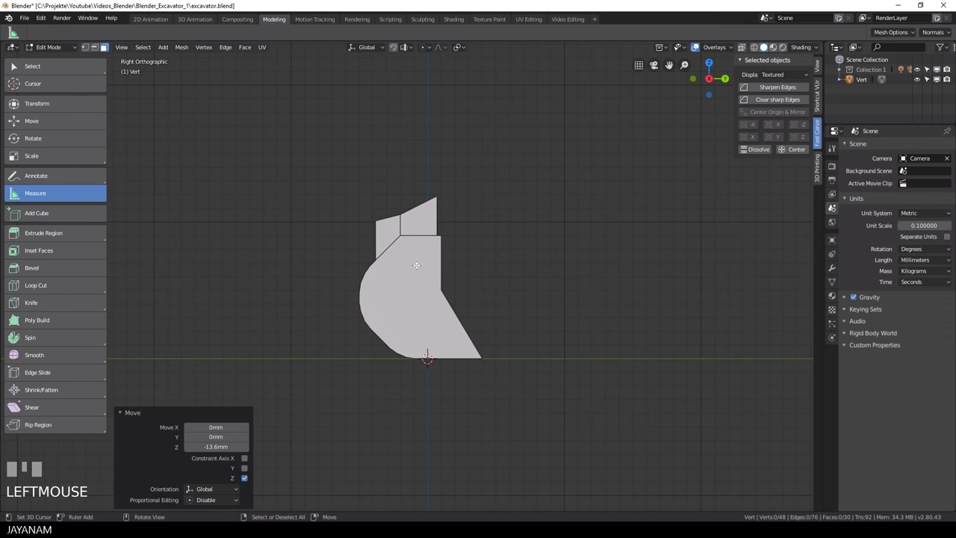
{"action": "middle_click_drag", "start_coordinate": [419, 287], "coordinate": [448, 299]}
{"action": "right_click", "coordinate": [448, 299], "text": "shift"}
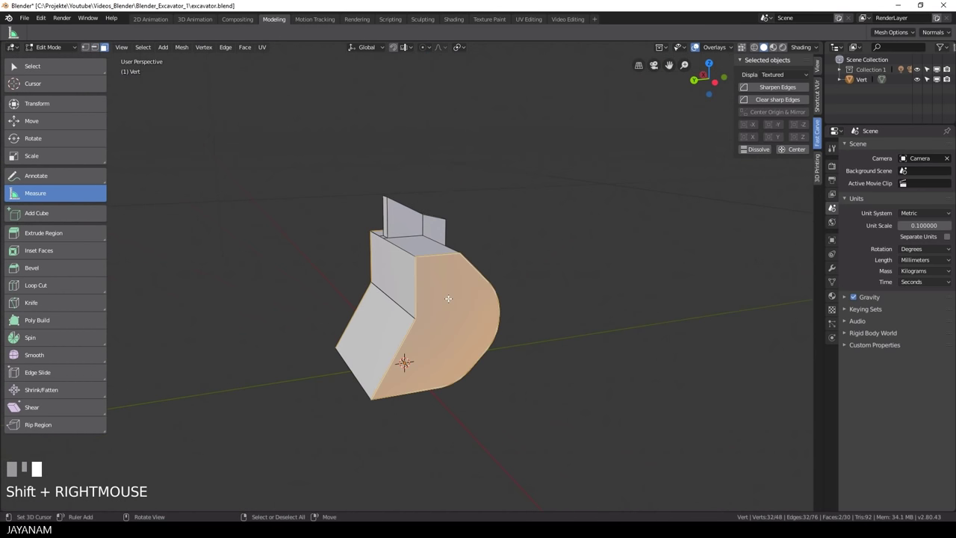
{"action": "key", "text": "shift+d"}
{"action": "left_click", "coordinate": [448, 298]}
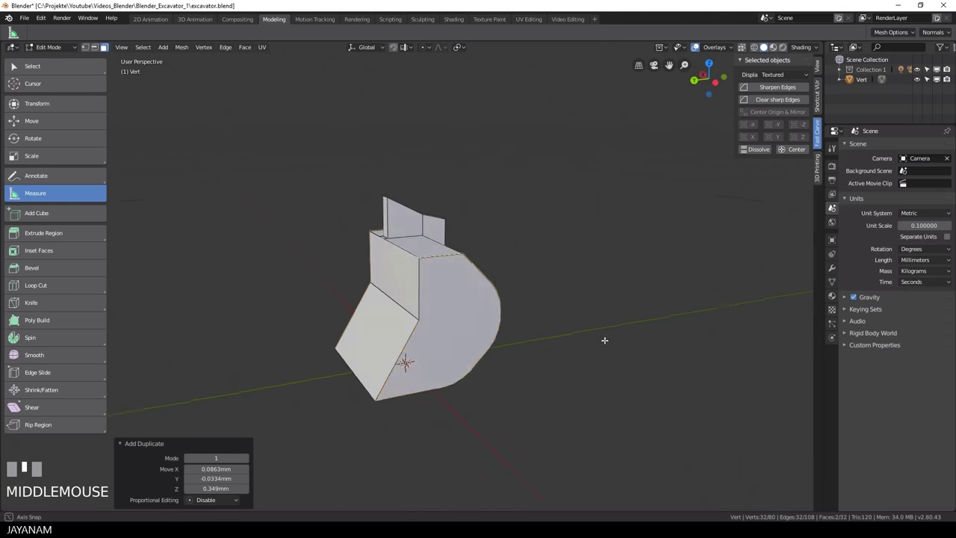
{"action": "middle_click_drag", "start_coordinate": [603, 341], "coordinate": [647, 339]}
{"action": "key", "text": "s"}
{"action": "key", "text": "x"}
{"action": "left_click", "coordinate": [605, 333]}
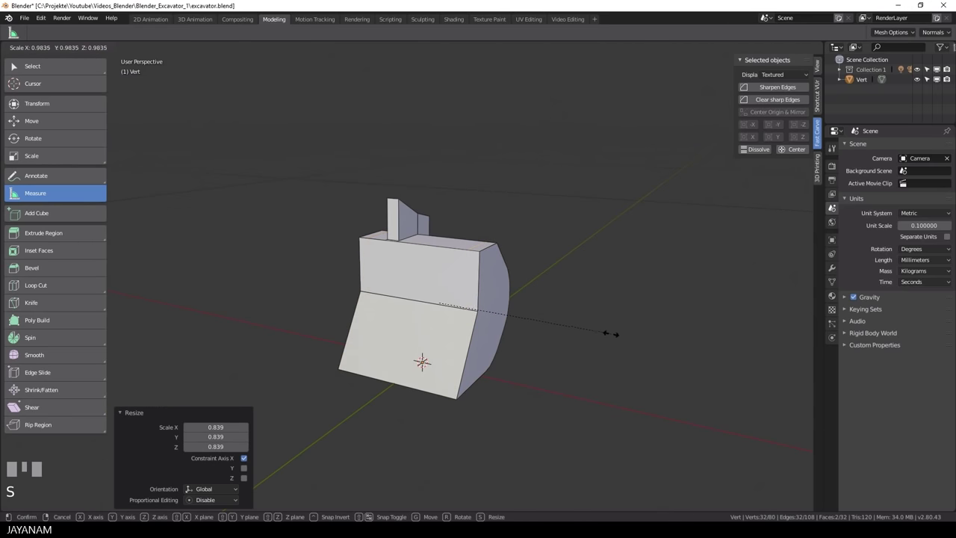
- In wireframe X-ray, spread both side faces apart along X to 1.148
{"action": "left_click", "coordinate": [754, 47]}
{"action": "mouse_move", "coordinate": [598, 218]}
{"action": "middle_mouse_down"}
{"action": "mouse_move", "coordinate": [591, 224]}
{"action": "mouse_move", "coordinate": [664, 236]}
{"action": "mouse_move", "coordinate": [599, 234]}
{"action": "mouse_move", "coordinate": [646, 245]}
{"action": "middle_mouse_up"}
{"action": "key", "text": "s"}
{"action": "key", "text": "x"}
{"action": "left_click", "coordinate": [631, 238]}
{"action": "scroll", "coordinate": [630, 242], "scroll_direction": "up", "scroll_amount": 2}
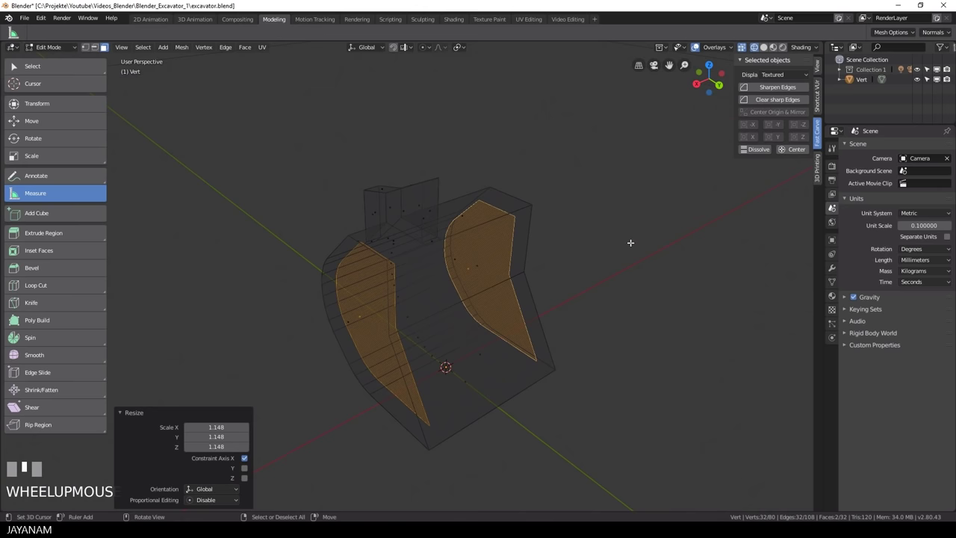
- Join the two side faces with Bridge Edge Loops
{"action": "key", "text": "F3"}
{"action": "type", "text": "bridge"}
{"action": "key", "text": "Return"}
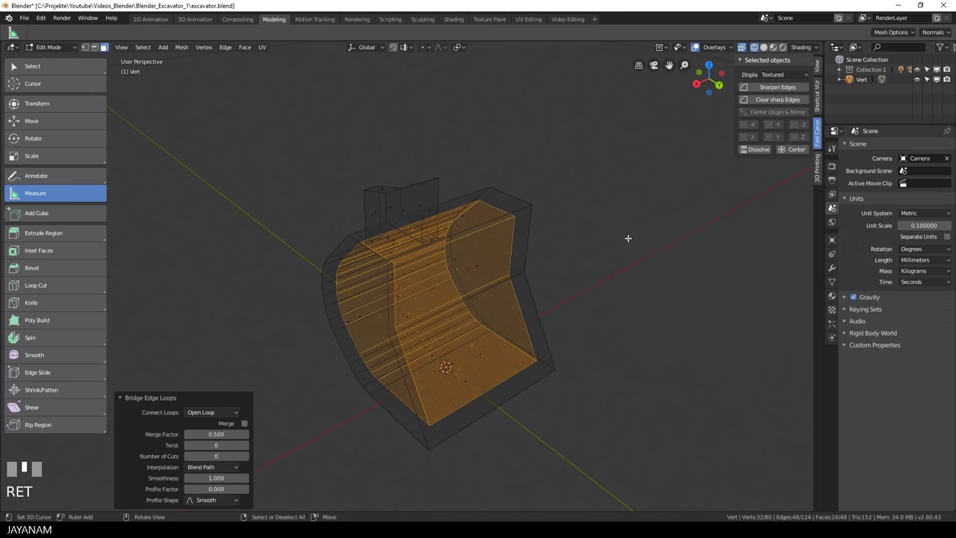
- Select the curved side face and both front faces and shift them 37 mm
{"action": "right_click", "coordinate": [472, 255]}
{"action": "right_click", "coordinate": [457, 274]}
{"action": "right_click", "coordinate": [473, 341], "text": "shift"}
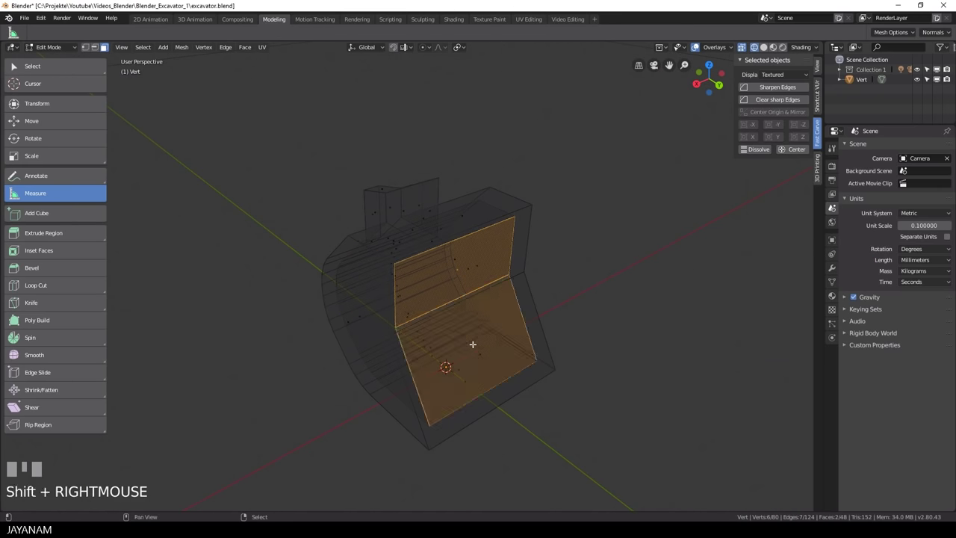
{"action": "middle_click_drag", "start_coordinate": [474, 341], "coordinate": [553, 335]}
{"action": "key", "text": "g"}
{"action": "key", "text": "x"}
{"action": "left_click", "coordinate": [552, 333]}
- Switch to Object Mode and then back into Edit Mode
{"action": "key", "text": "ctrl+Tab"}
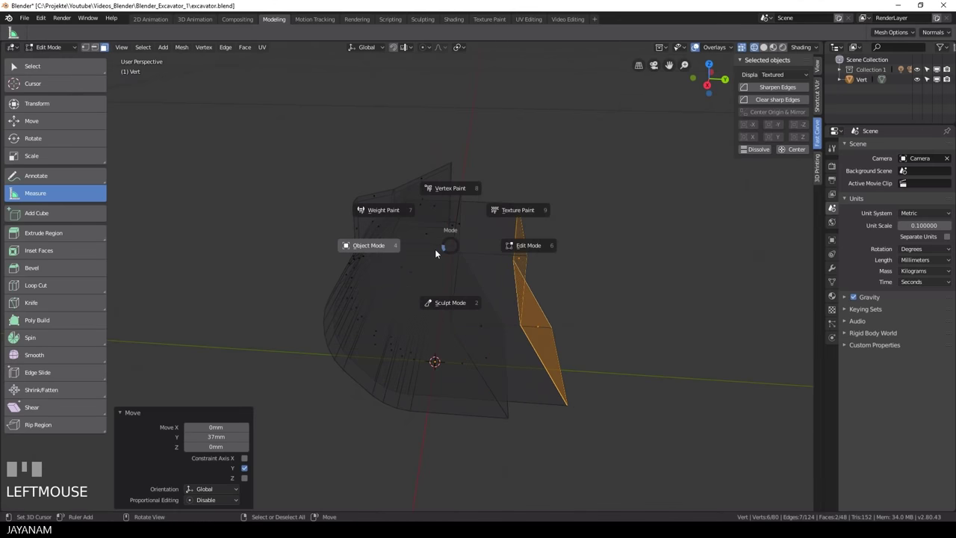
{"action": "left_click", "coordinate": [360, 247]}
{"action": "middle_click_drag", "start_coordinate": [360, 246], "coordinate": [495, 280]}
{"action": "key", "text": "ctrl+Tab"}
{"action": "key", "text": "Tab"}
- Separate the linked geometry into object Vert.001, viewed orthographically in solid shading
{"action": "middle_click_drag", "start_coordinate": [577, 284], "coordinate": [457, 301]}
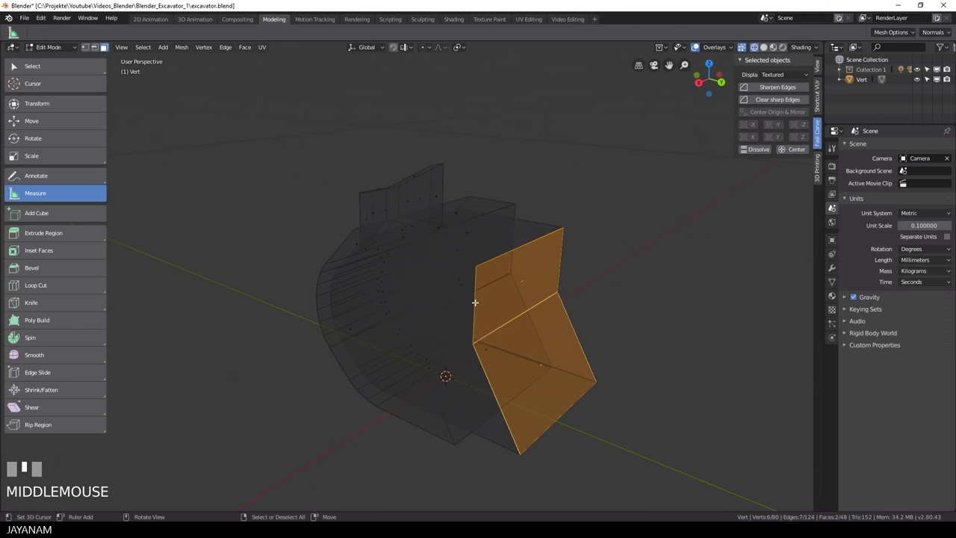
{"action": "key", "text": "l"}
{"action": "key", "text": "p"}
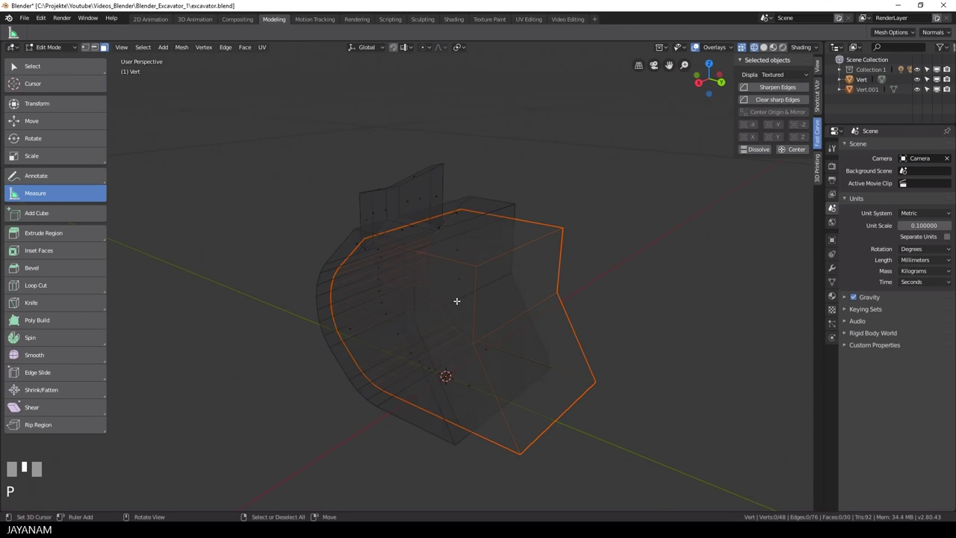
{"action": "middle_click_drag", "start_coordinate": [456, 300], "coordinate": [517, 283]}
{"action": "key", "text": "KP_5"}
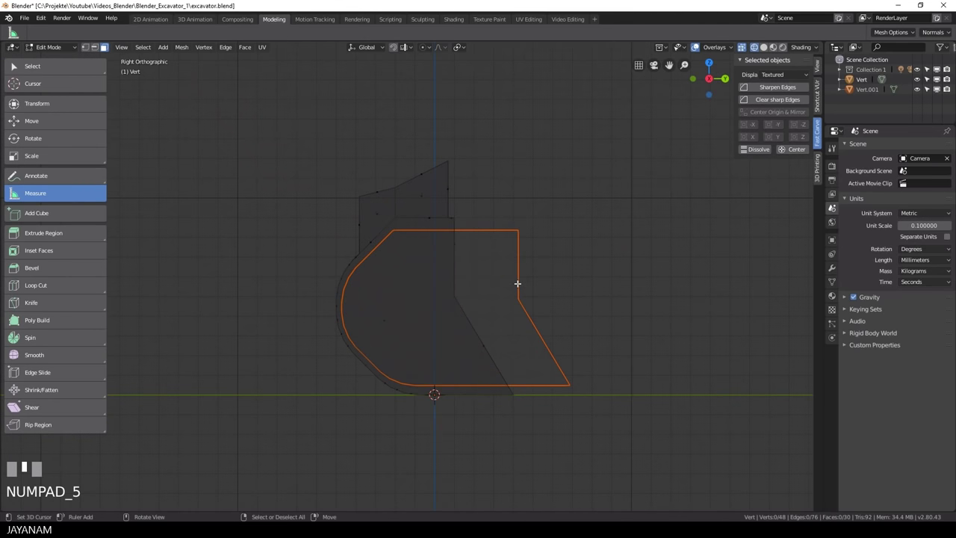
{"action": "right_click", "coordinate": [518, 283]}
{"action": "left_click", "coordinate": [773, 47]}
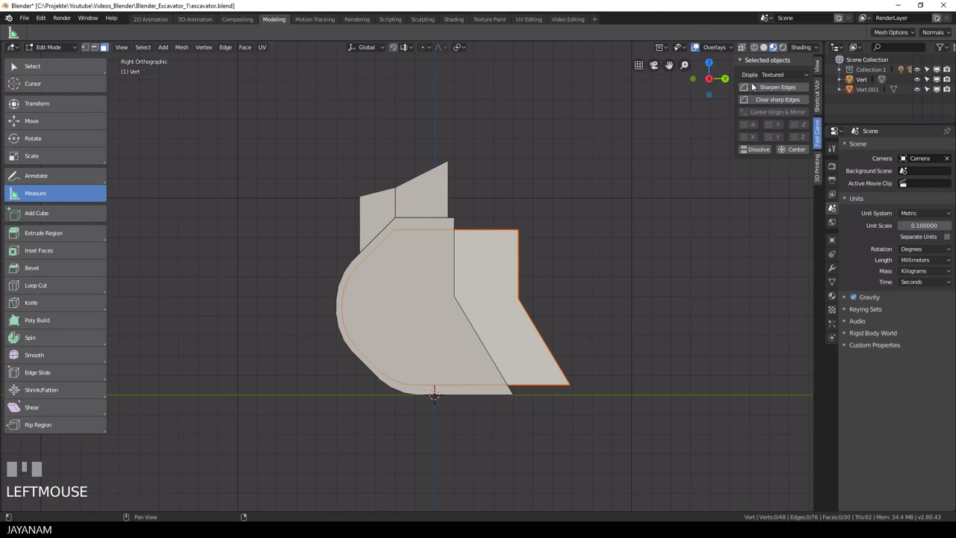
{"action": "right_click", "coordinate": [514, 237]}
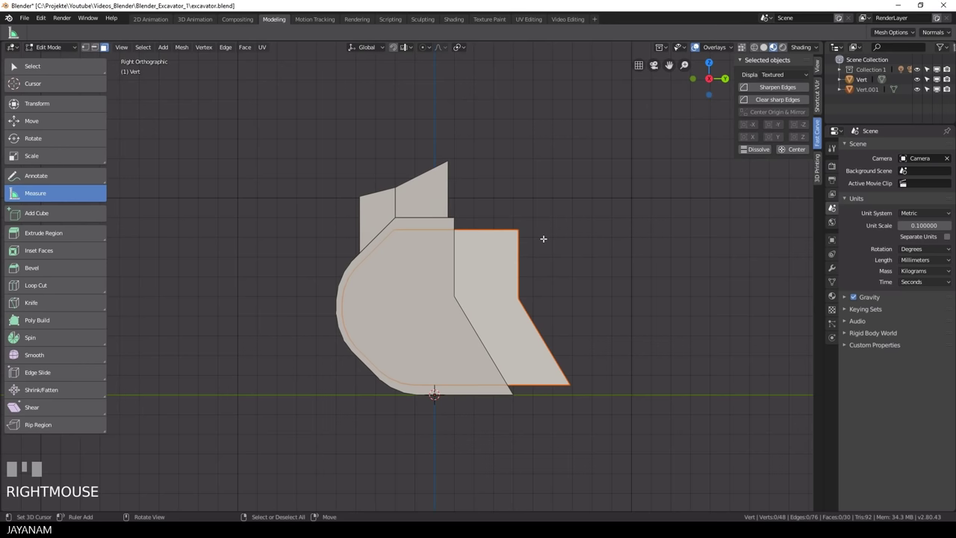
{"action": "right_click", "coordinate": [543, 238]}
- Move Vert.001 5.06 mm along Y and enlarge it to scale 1.031
{"action": "key", "text": "Tab"}
{"action": "right_click", "coordinate": [532, 246]}
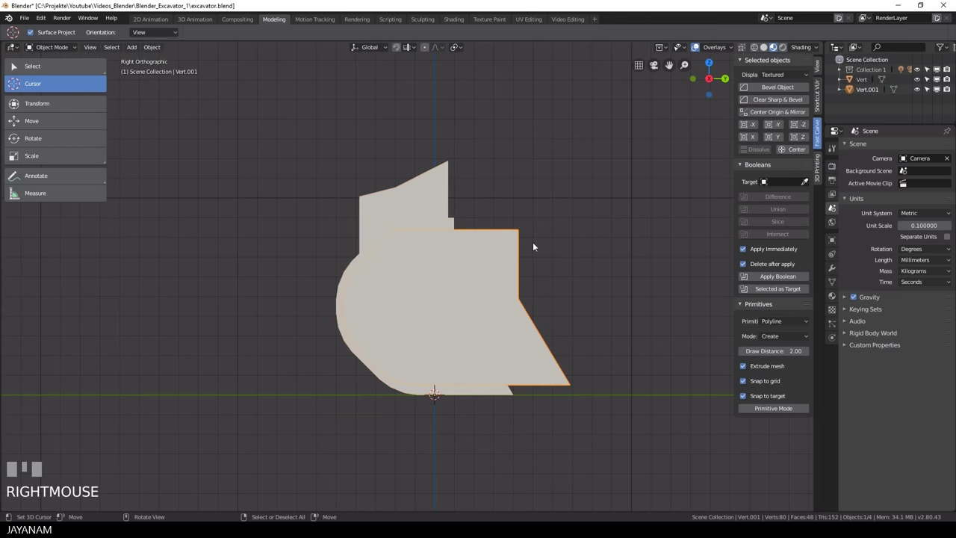
{"action": "key", "text": "g"}
{"action": "key", "text": "y"}
{"action": "left_click", "coordinate": [539, 242]}
{"action": "middle_click_drag", "start_coordinate": [539, 242], "coordinate": [631, 243]}
{"action": "key", "text": "s"}
- Subtract Vert.001 from the bucket Vert with a Difference boolean
{"action": "left_click", "coordinate": [805, 182]}
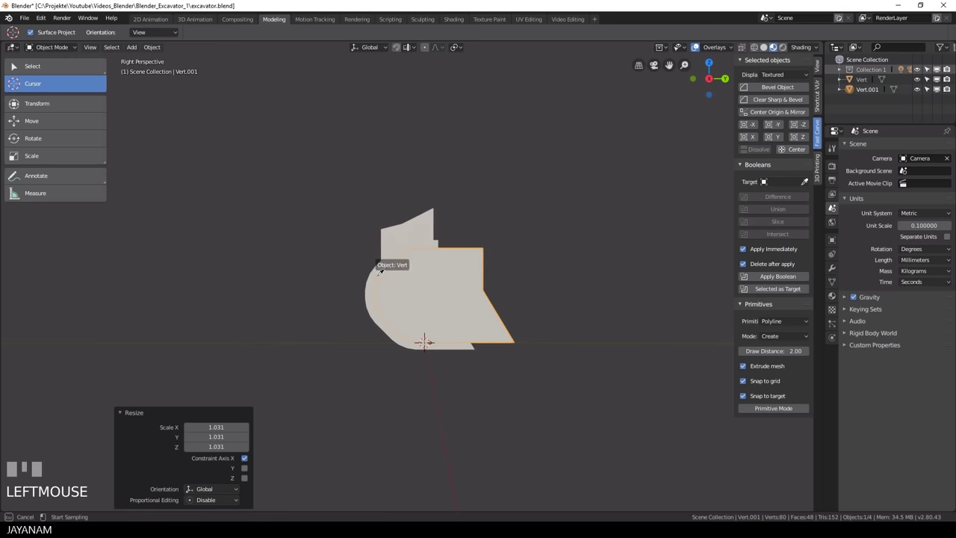
{"action": "left_click", "coordinate": [371, 280]}
{"action": "left_click", "coordinate": [778, 197]}
{"action": "middle_click_drag", "start_coordinate": [655, 226], "coordinate": [565, 207]}
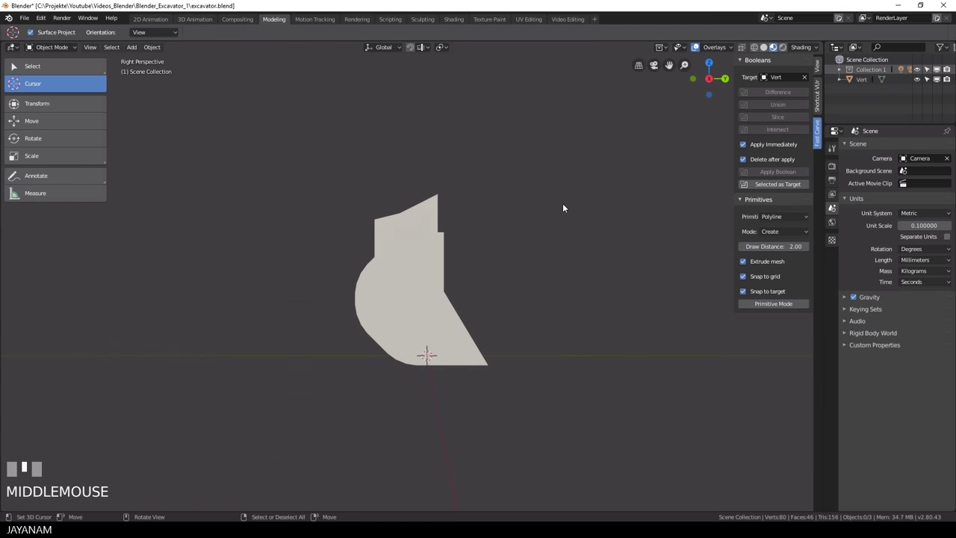
{"action": "scroll", "coordinate": [565, 207], "scroll_direction": "up", "scroll_amount": 2}
{"action": "middle_click_drag", "start_coordinate": [507, 154], "coordinate": [535, 199]}
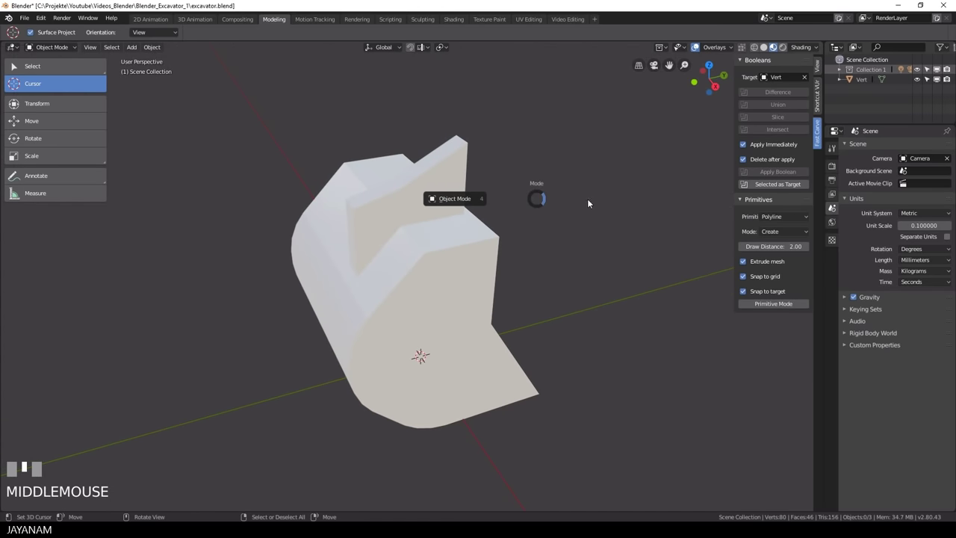
- Select the inner plate's top edges and lower them 4.95 mm along Z
{"action": "right_click", "coordinate": [448, 160]}
{"action": "key", "text": "Tab"}
{"action": "right_click", "coordinate": [394, 183], "text": "shift"}
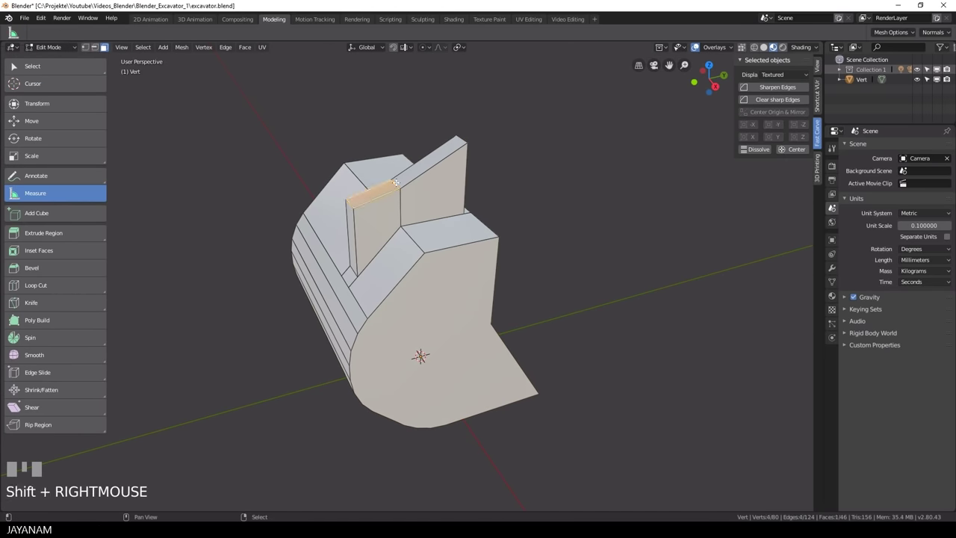
{"action": "left_click", "coordinate": [94, 47]}
{"action": "right_click", "coordinate": [460, 139]}
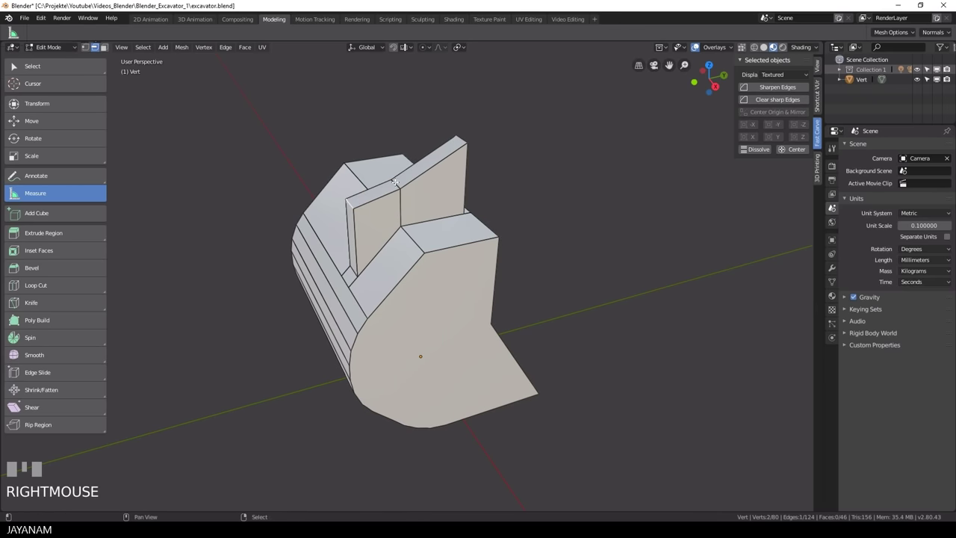
{"action": "right_click", "coordinate": [461, 139], "text": "shift"}
{"action": "key", "text": "g"}
{"action": "left_click", "coordinate": [503, 145]}
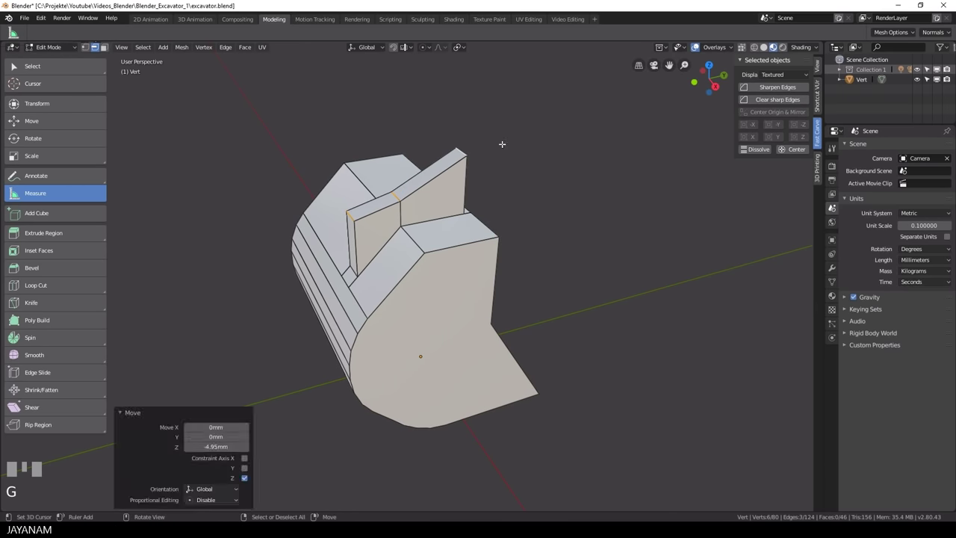
- Return to Object Mode in the orthographic right view
{"action": "right_click", "coordinate": [496, 141]}
{"action": "key", "text": "Tab"}
{"action": "left_click", "coordinate": [442, 146]}
{"action": "middle_click_drag", "start_coordinate": [441, 146], "coordinate": [448, 150]}
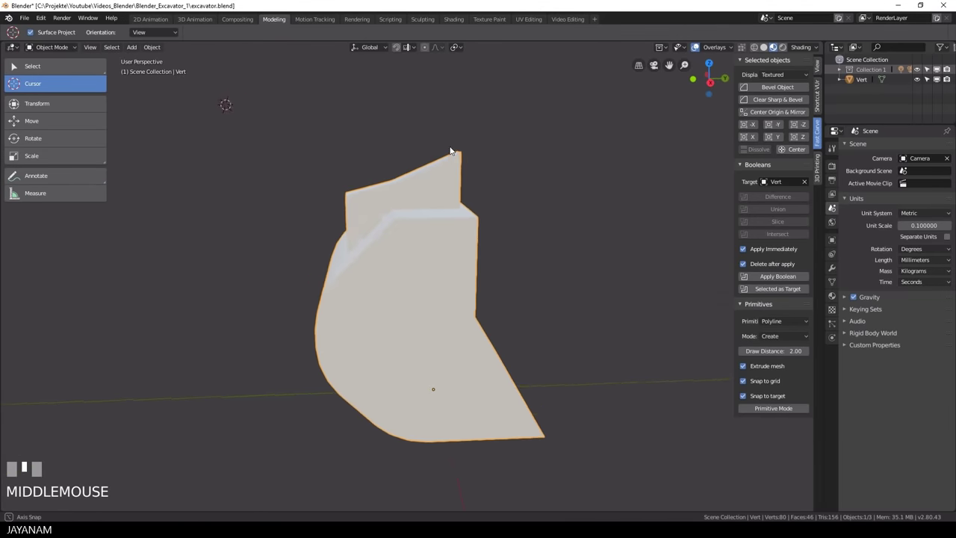
{"action": "key", "text": "KP_5"}
- Add a cylinder with 20 mm radius and 8 mm depth above the bucket
{"action": "left_click", "coordinate": [451, 161]}
{"action": "key", "text": "shift+a"}
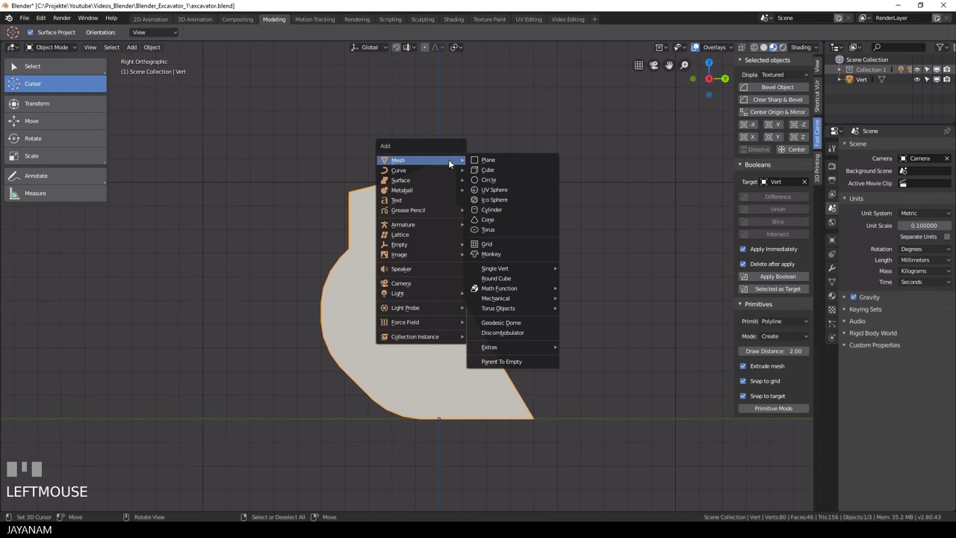
{"action": "left_click", "coordinate": [504, 211]}
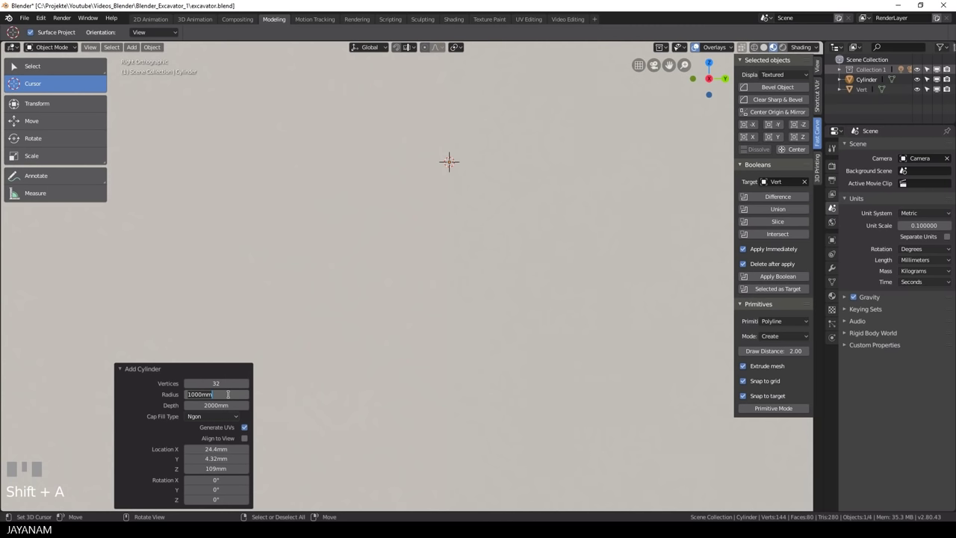
{"action": "key", "text": "Tab"}
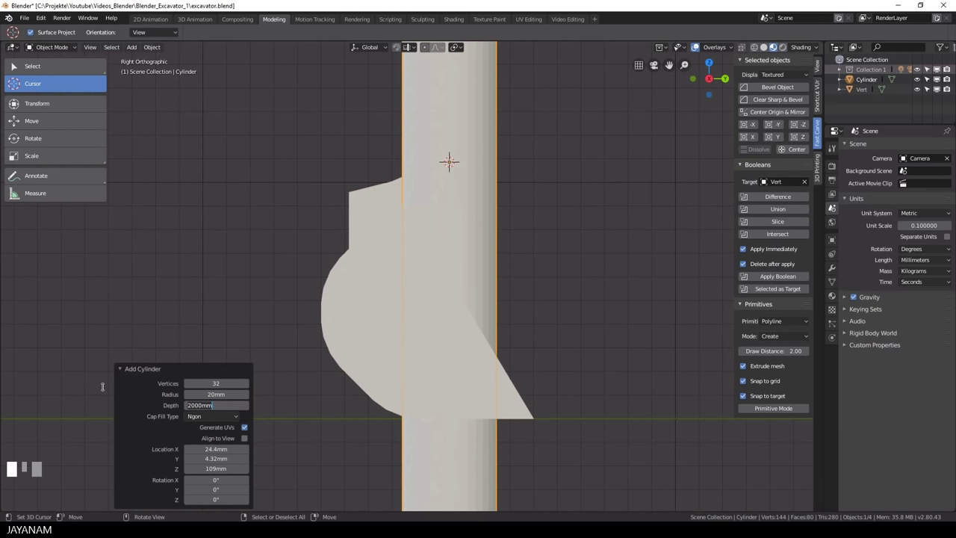
{"action": "type", "text": "8"}
{"action": "key", "text": "Return"}
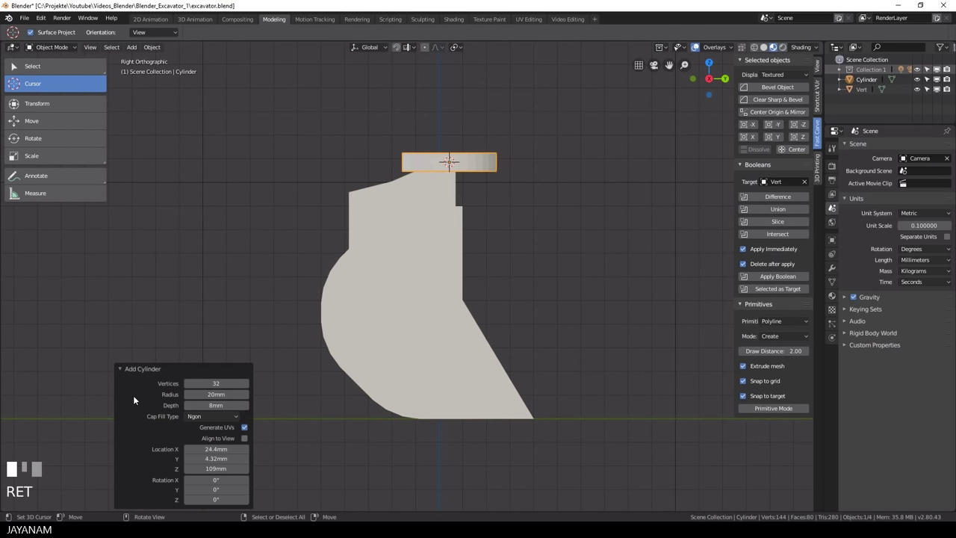
- Rotate the cylinder 90° about Y and shrink it to 0.706
{"action": "scroll", "coordinate": [592, 200], "scroll_direction": "down", "scroll_amount": 3}
{"action": "type", "text": "r"}
{"action": "middle_click_drag", "start_coordinate": [592, 200], "coordinate": [536, 219]}
{"action": "type", "text": "y90"}
{"action": "key", "text": "Return"}
{"action": "key", "text": "s"}
{"action": "left_click", "coordinate": [537, 220]}
- Change the shading and rescale the cylinder to 0.850 in orthographic side view
{"action": "scroll", "coordinate": [537, 220], "scroll_direction": "up", "scroll_amount": 2}
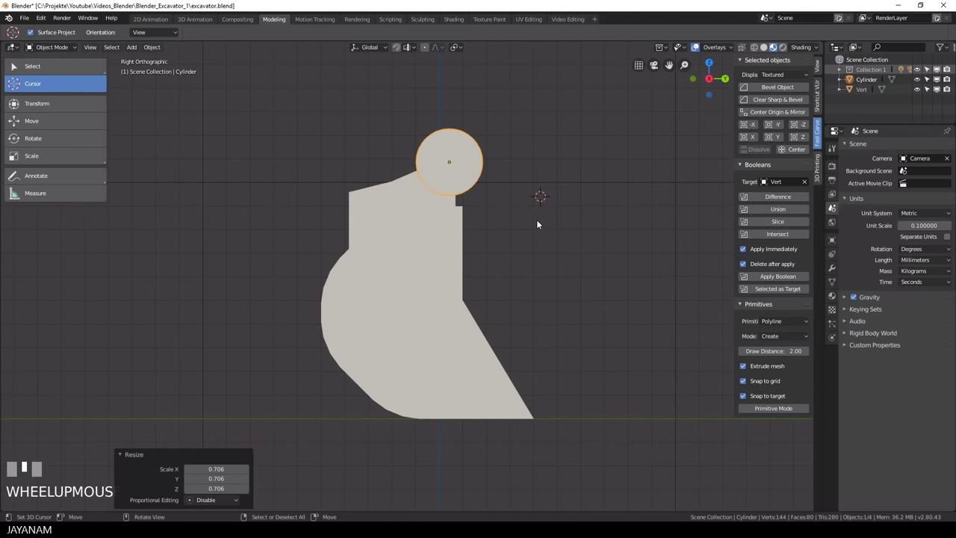
{"action": "left_click", "coordinate": [775, 50]}
{"action": "mouse_move", "coordinate": [583, 197]}
{"action": "middle_mouse_down"}
{"action": "mouse_move", "coordinate": [606, 208]}
{"action": "mouse_move", "coordinate": [674, 195]}
{"action": "mouse_move", "coordinate": [626, 195]}
{"action": "middle_mouse_up"}
{"action": "key", "text": "KP_5"}
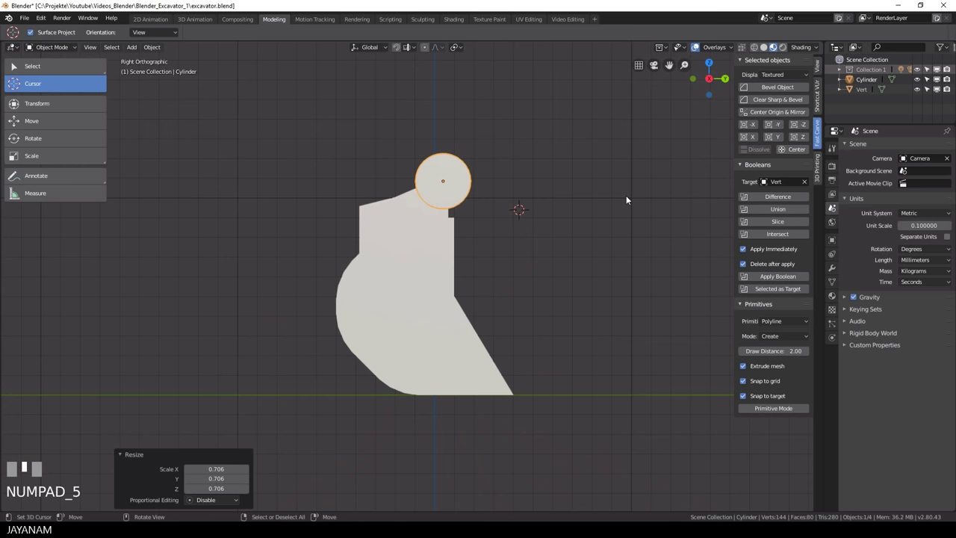
{"action": "key", "text": "s"}
{"action": "left_click", "coordinate": [557, 204]}
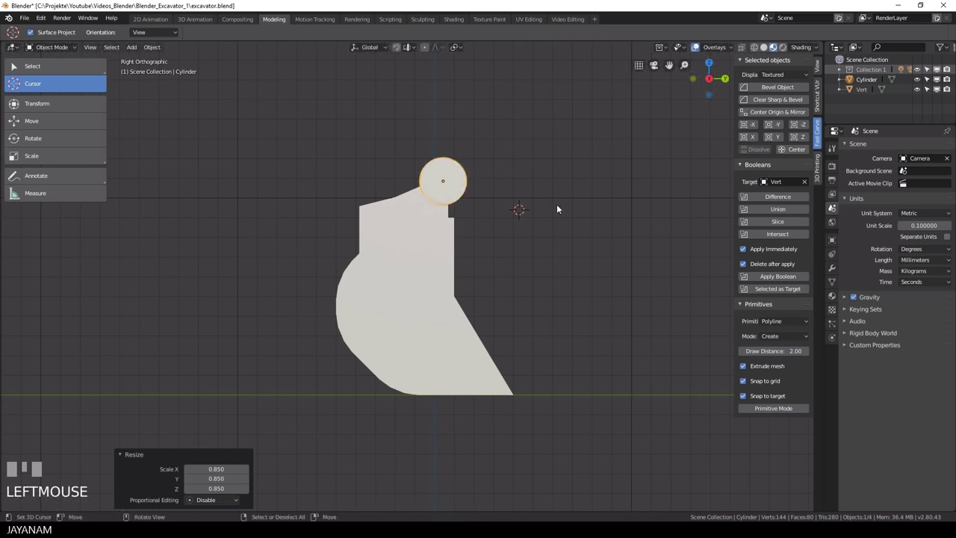
- Place the cylinder on the tab, measure its 23.9 mm diameter, and shrink it by 0.947
{"action": "key", "text": "g"}
{"action": "left_click", "coordinate": [547, 206]}
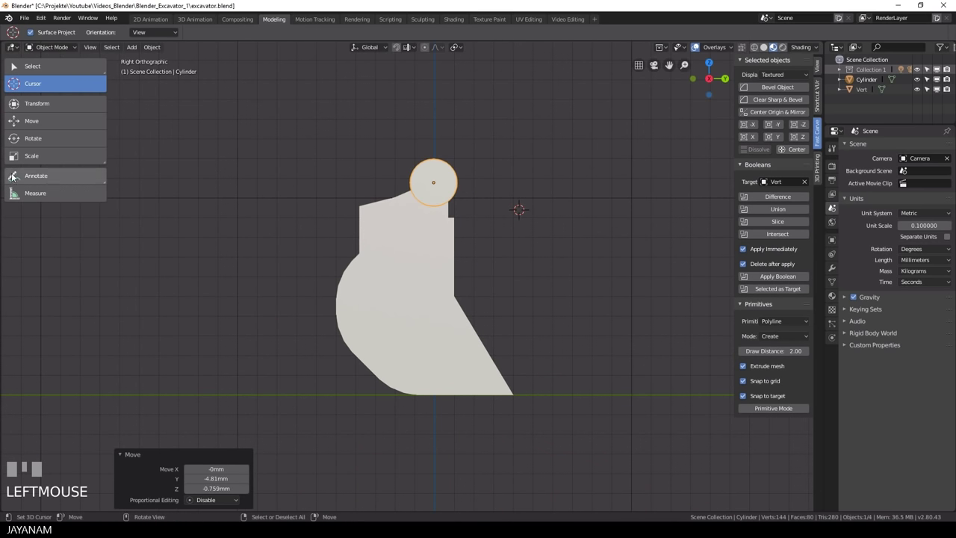
{"action": "left_click", "coordinate": [35, 192]}
{"action": "scroll", "coordinate": [479, 136], "scroll_direction": "up", "scroll_amount": 2}
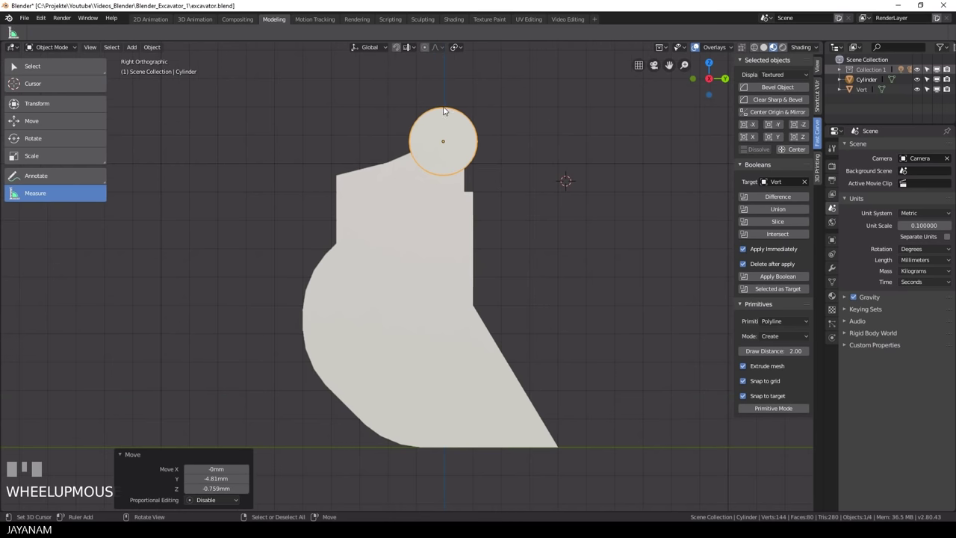
{"action": "left_click_drag", "start_coordinate": [445, 111], "coordinate": [443, 179]}
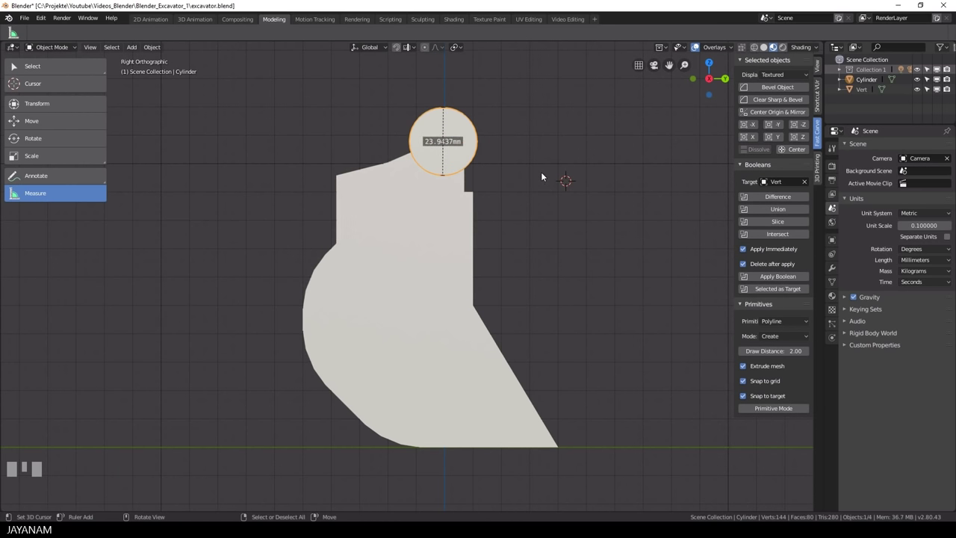
{"action": "left_click", "coordinate": [443, 105]}
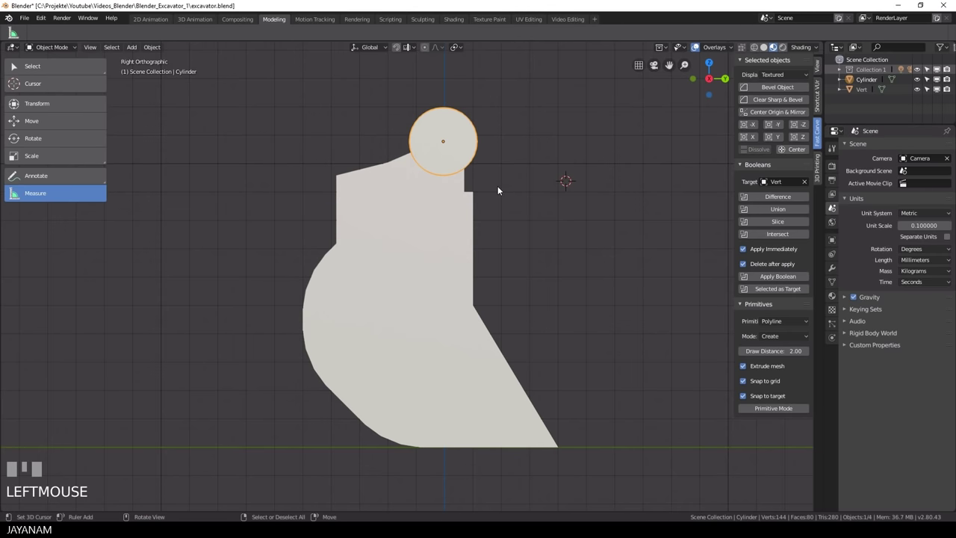
{"action": "key", "text": "s"}
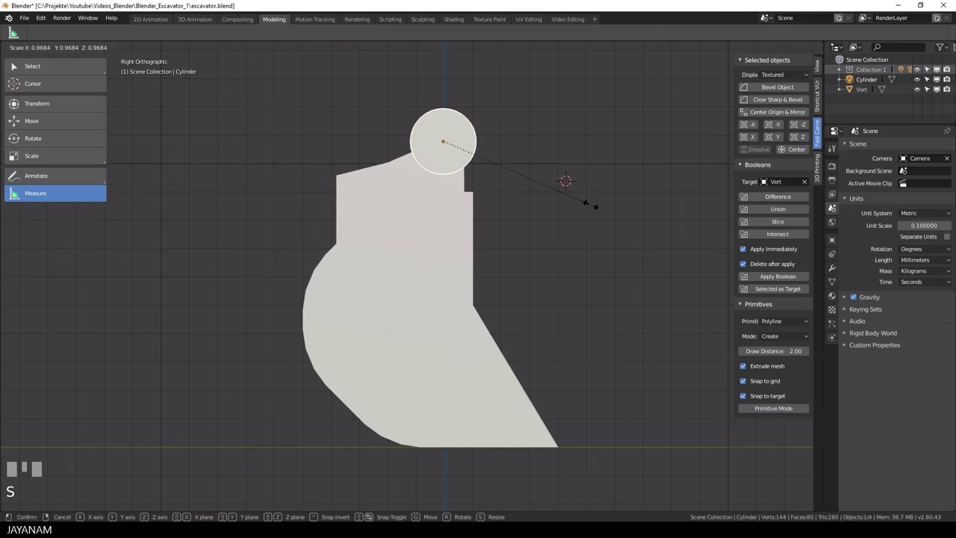
{"action": "left_click", "coordinate": [587, 203]}
- Set the cylinder on the bucket's top edge and drop a duplicate at the upper left
{"action": "key", "text": "g"}
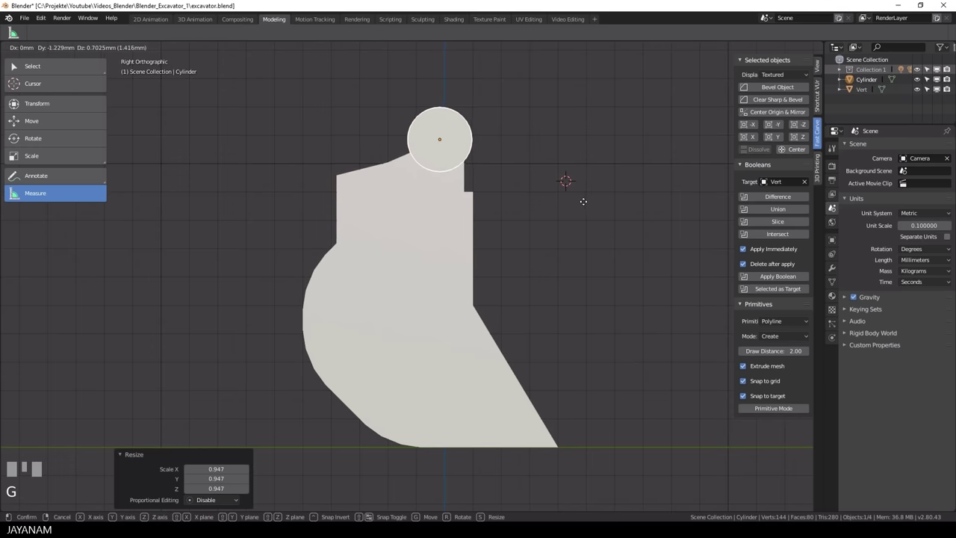
{"action": "left_click", "coordinate": [586, 201]}
{"action": "key", "text": "shift+d"}
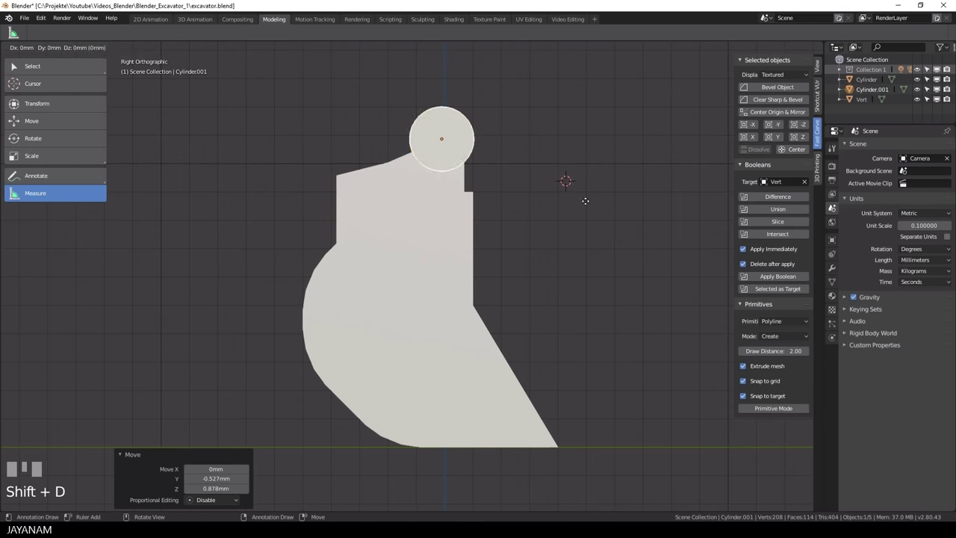
{"action": "left_click", "coordinate": [482, 243]}
{"action": "scroll", "coordinate": [501, 212], "scroll_direction": "down", "scroll_amount": 3}
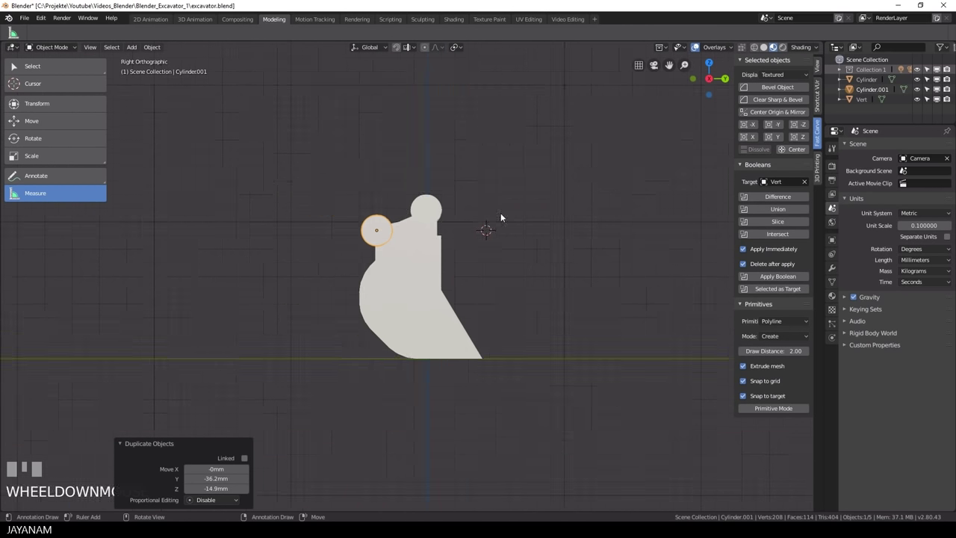
{"action": "middle_click_drag", "start_coordinate": [500, 213], "coordinate": [410, 276]}
{"action": "scroll", "coordinate": [410, 276], "scroll_direction": "up", "scroll_amount": 3}
- Join the two cylinders into one object and widen it along X
{"action": "right_click", "coordinate": [395, 251]}
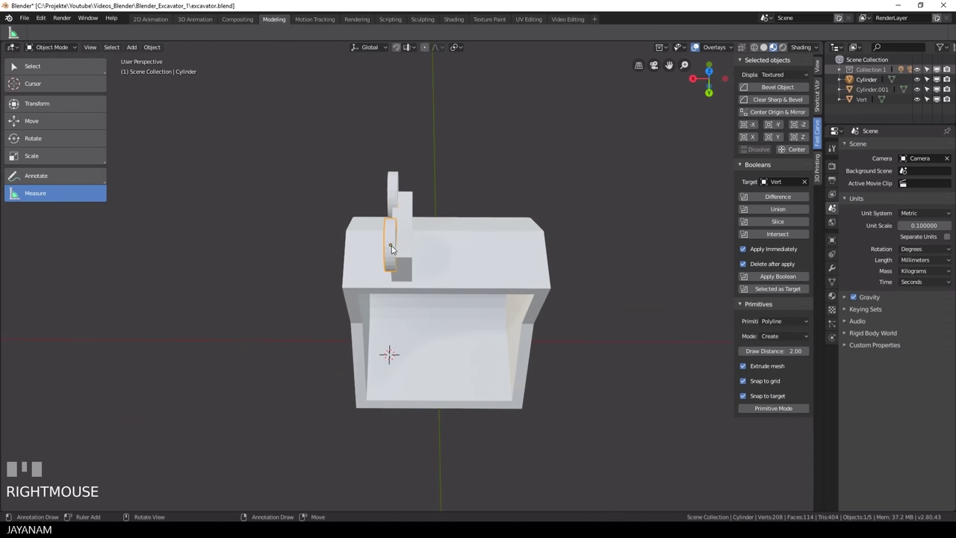
{"action": "right_click", "coordinate": [394, 199], "text": "shift"}
{"action": "key", "text": "ctrl+j"}
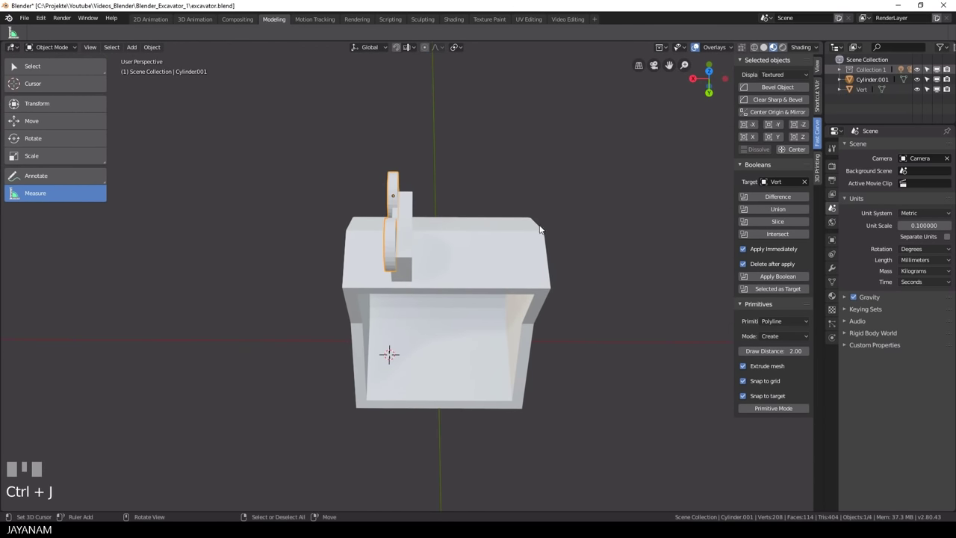
{"action": "key", "text": "s"}
{"action": "key", "text": "x"}
{"action": "left_click", "coordinate": [704, 232]}
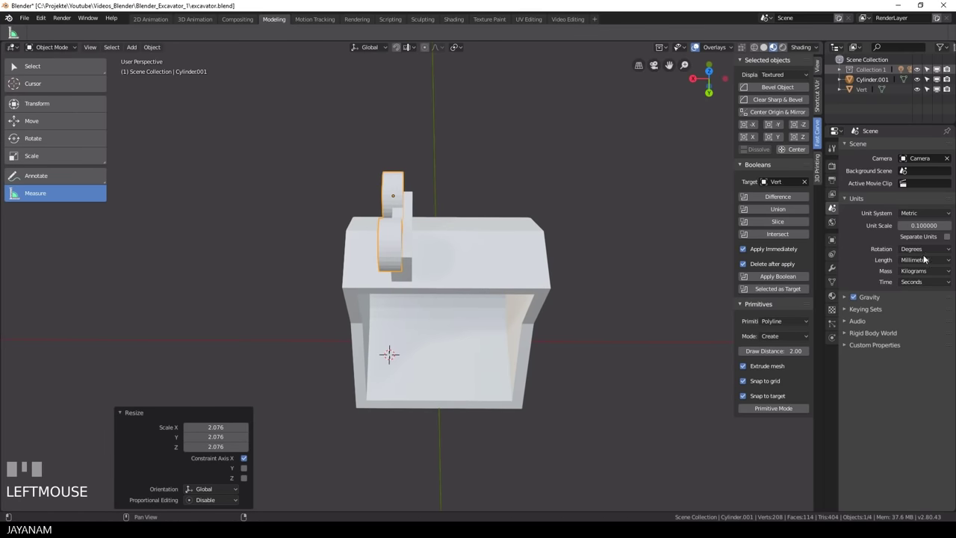
- Shift the joined cylinders along X in orthographic view
{"action": "middle_click_drag", "start_coordinate": [549, 283], "coordinate": [560, 271]}
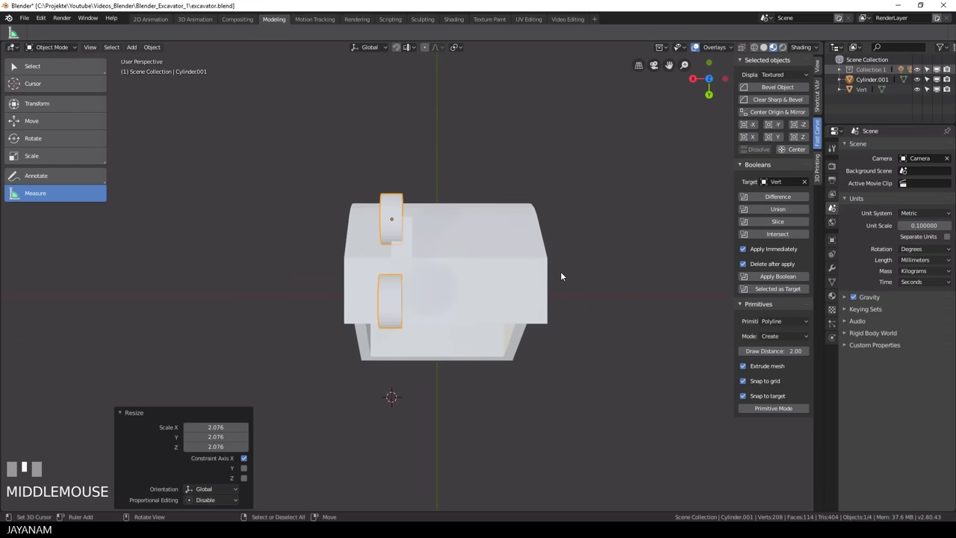
{"action": "key", "text": "KP_5"}
{"action": "key", "text": "g"}
{"action": "key", "text": "x"}
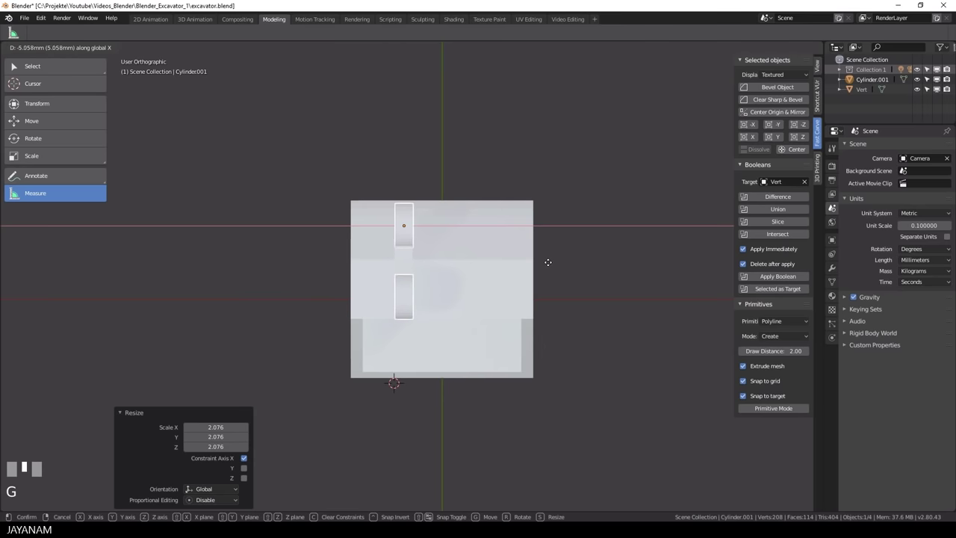
{"action": "left_click", "coordinate": [547, 262]}
{"action": "scroll", "coordinate": [530, 268], "scroll_direction": "up", "scroll_amount": 3}
- Readjust the cylinders' width along X and shift them 0.293 mm along X
{"action": "key", "text": "s"}
{"action": "key", "text": "x"}
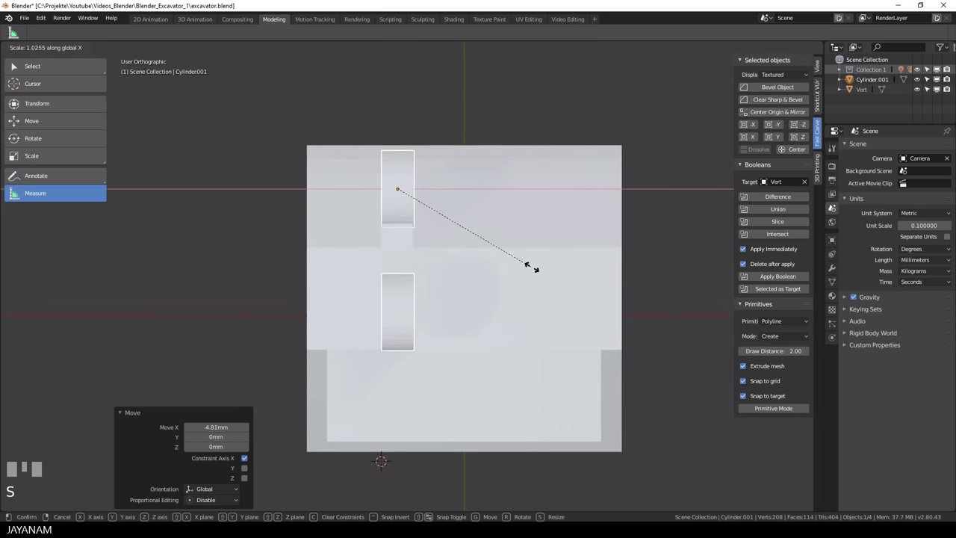
{"action": "left_click", "coordinate": [570, 266]}
{"action": "key", "text": "g"}
{"action": "key", "text": "x"}
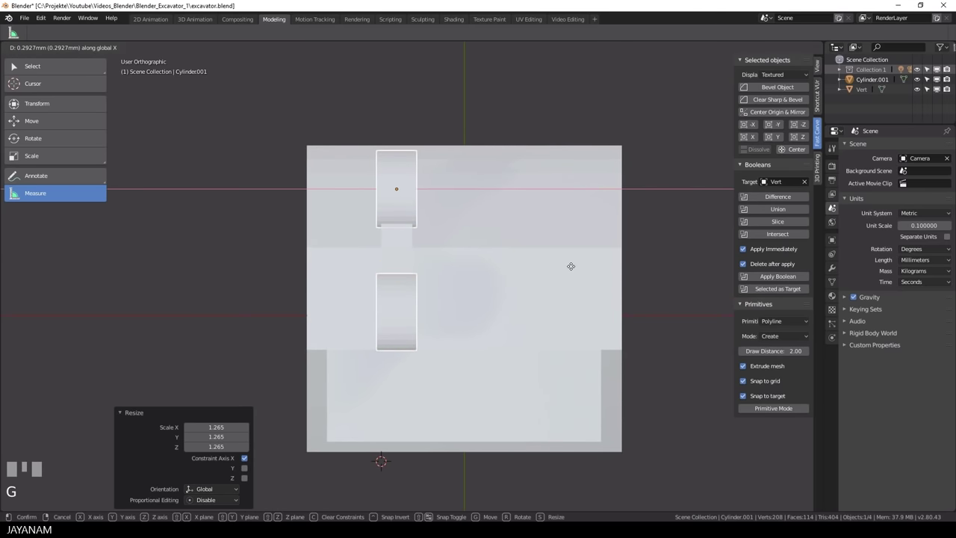
{"action": "left_click", "coordinate": [570, 266]}
{"action": "middle_click_drag", "start_coordinate": [571, 266], "coordinate": [528, 212]}
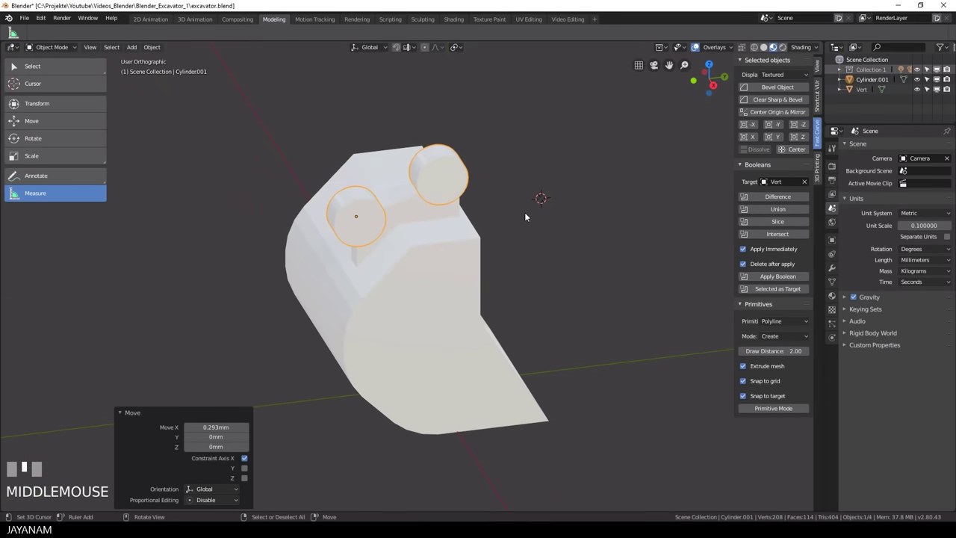
- Union the cylinder lugs into the bucket Vert, then reselect the bucket for editing
{"action": "left_click", "coordinate": [777, 210]}
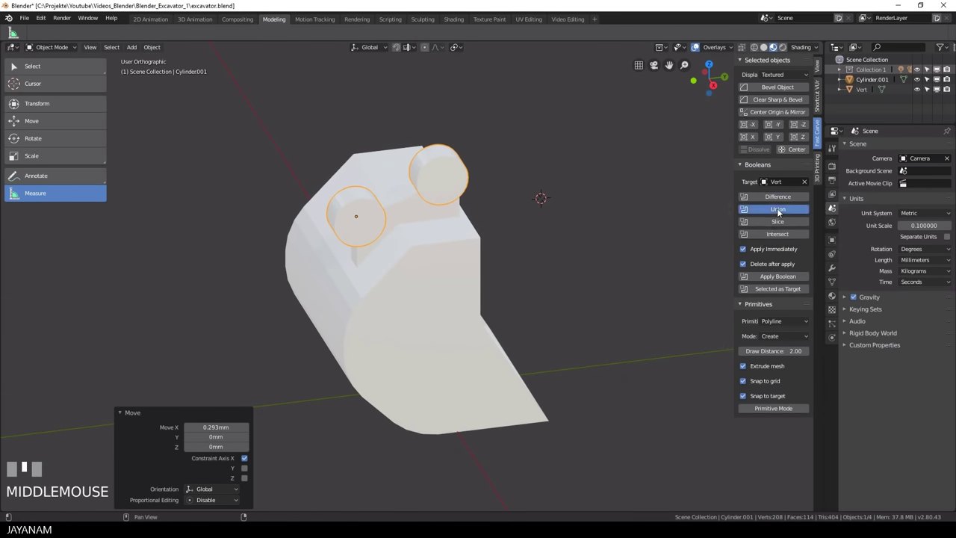
{"action": "middle_click_drag", "start_coordinate": [544, 226], "coordinate": [462, 212]}
{"action": "right_click", "coordinate": [464, 226]}
{"action": "key", "text": "Tab"}
{"action": "key", "text": "Tab"}
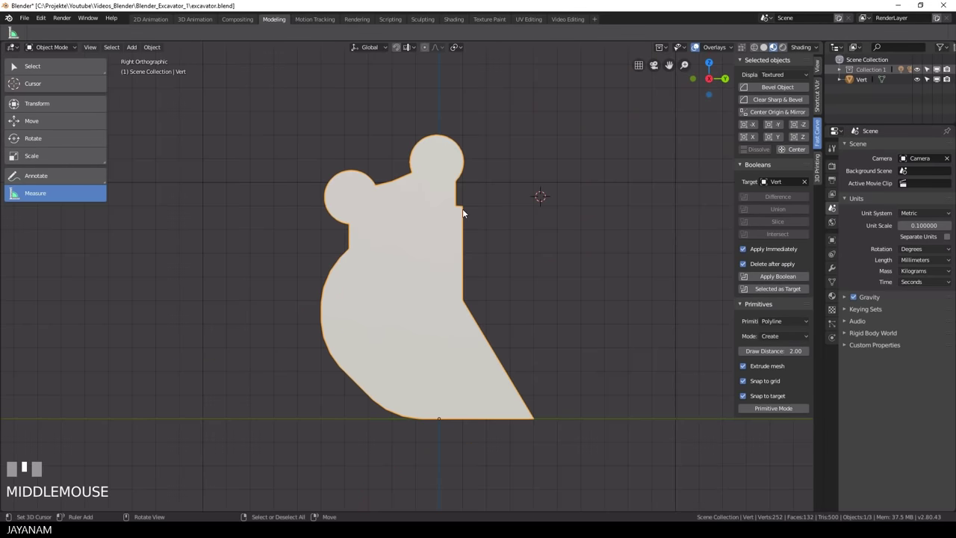
{"action": "key", "text": "KP_5"}
{"action": "key", "text": "KP_5"}
- Duplicate the upper lug's round face in place and halve it to 0.5
{"action": "right_click", "coordinate": [444, 157]}
{"action": "key", "text": "Tab"}
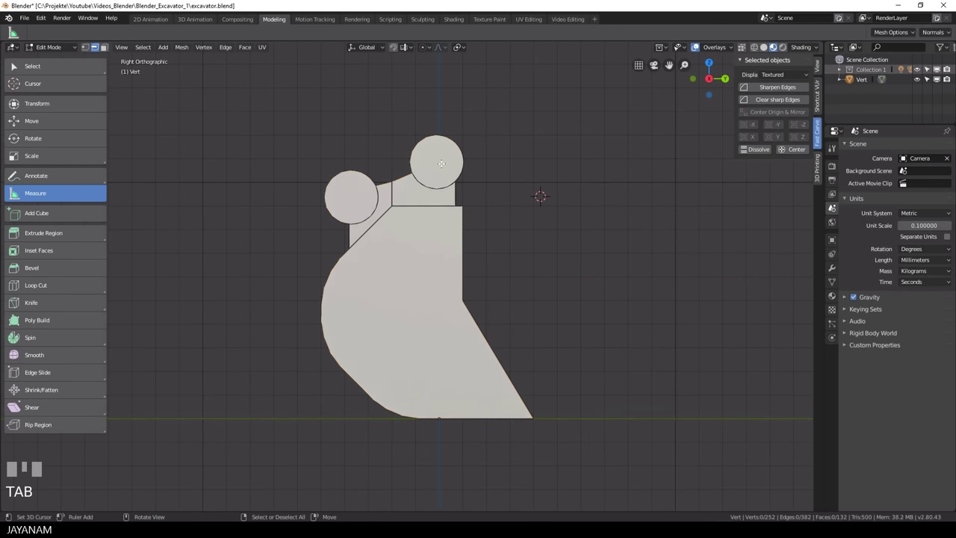
{"action": "left_click", "coordinate": [104, 46]}
{"action": "right_click", "coordinate": [436, 161]}
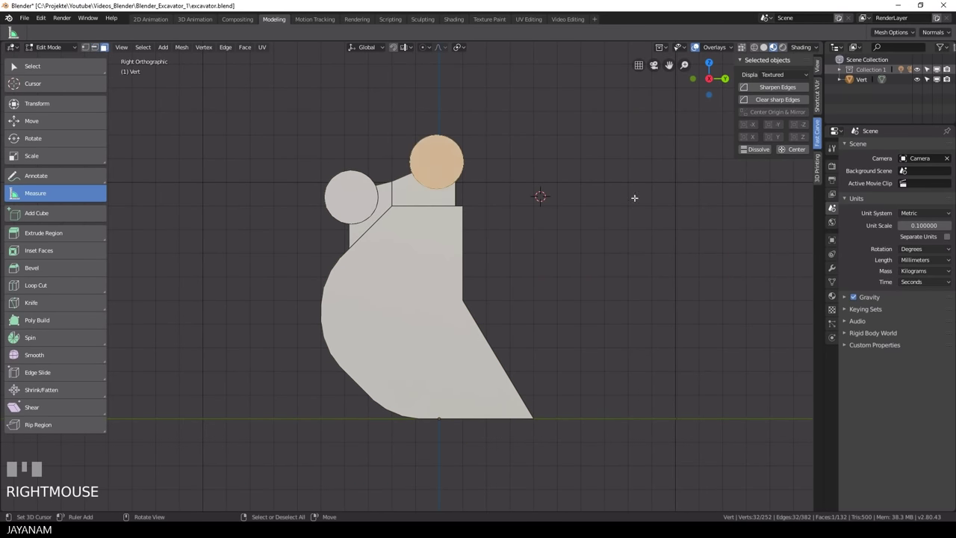
{"action": "key", "text": "shift+d"}
{"action": "key", "text": "Return"}
{"action": "type", "text": "s"}
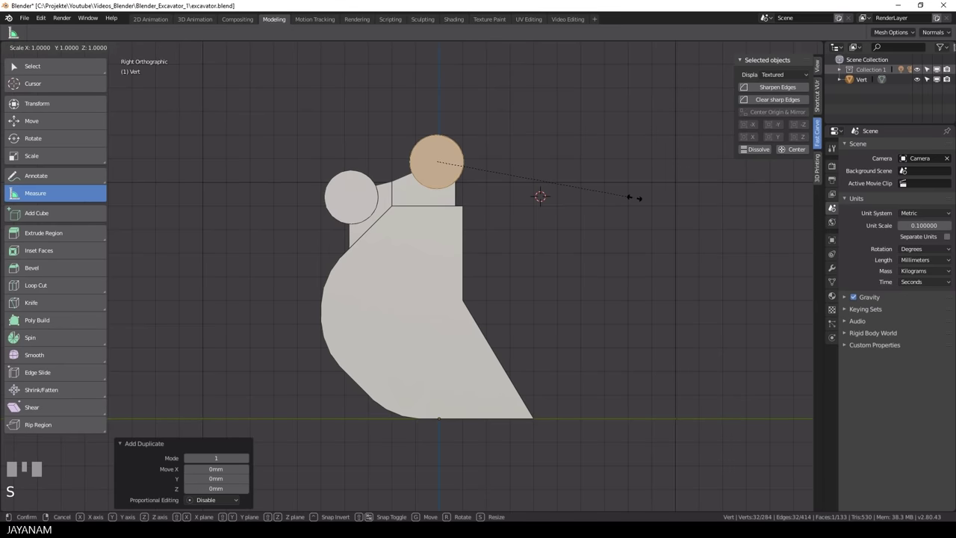
{"action": "type", "text": ".5"}
{"action": "key", "text": "Return"}
- Offset the halved face 2.93 mm along X
{"action": "middle_click_drag", "start_coordinate": [608, 131], "coordinate": [550, 180]}
{"action": "key", "text": "g"}
{"action": "key", "text": "x"}
{"action": "left_click", "coordinate": [539, 184]}
- Reselect the bucket in Object Mode and re-enter Edit Mode
{"action": "key", "text": "Tab"}
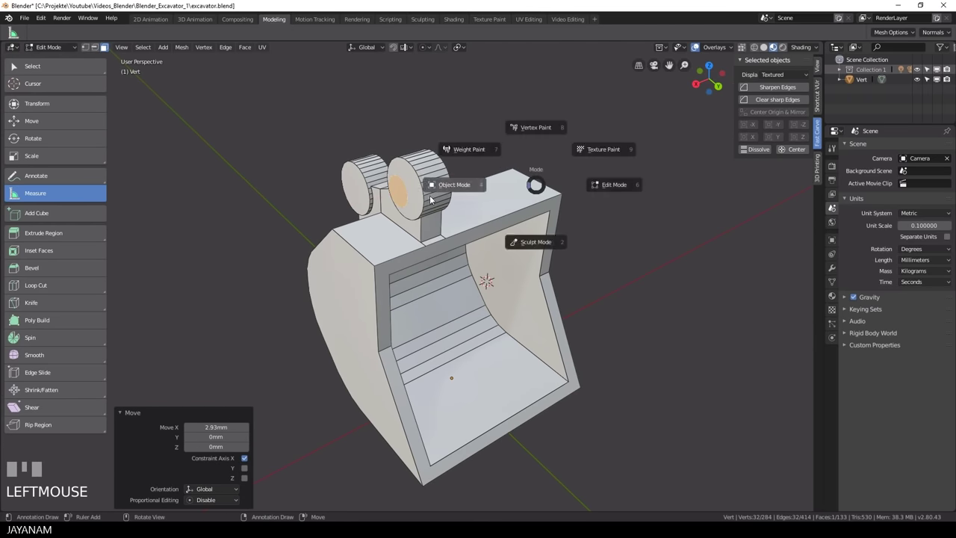
{"action": "right_click", "coordinate": [403, 193]}
{"action": "key", "text": "Tab"}
{"action": "middle_click_drag", "start_coordinate": [425, 192], "coordinate": [421, 196]}
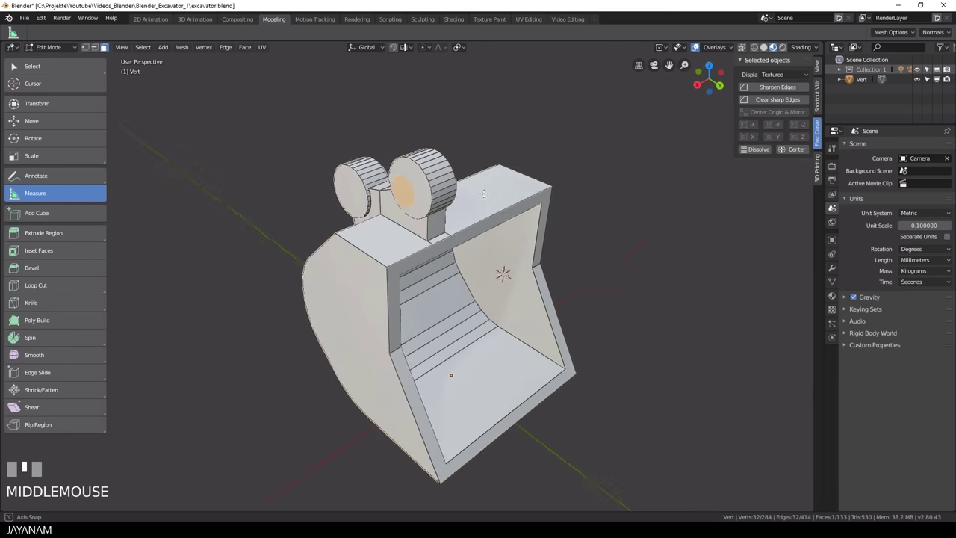
{"action": "scroll", "coordinate": [419, 198], "scroll_direction": "up", "scroll_amount": 2}
- Extrude the small inner round face 22.5 mm through the upper lug into a pin
{"action": "right_click", "coordinate": [387, 159]}
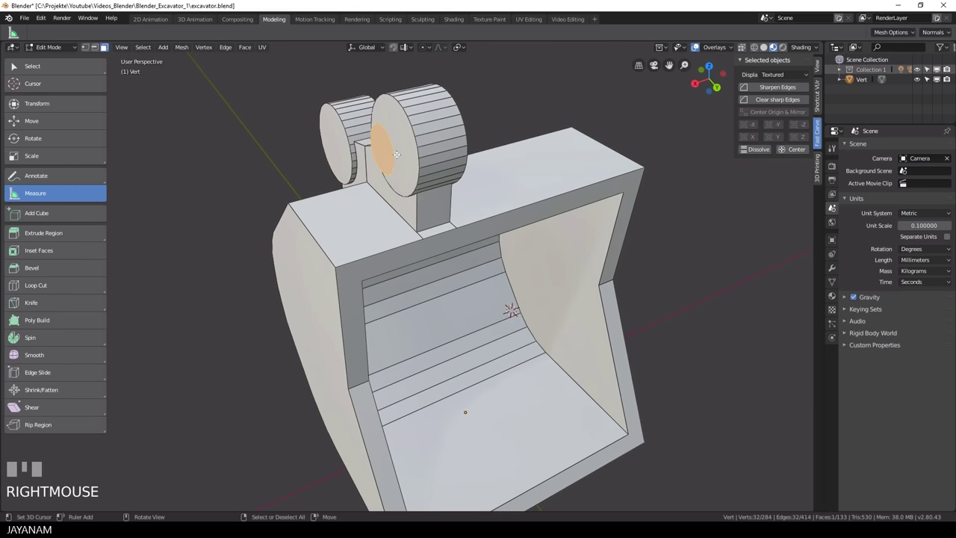
{"action": "key", "text": "e"}
{"action": "left_click", "coordinate": [510, 147]}
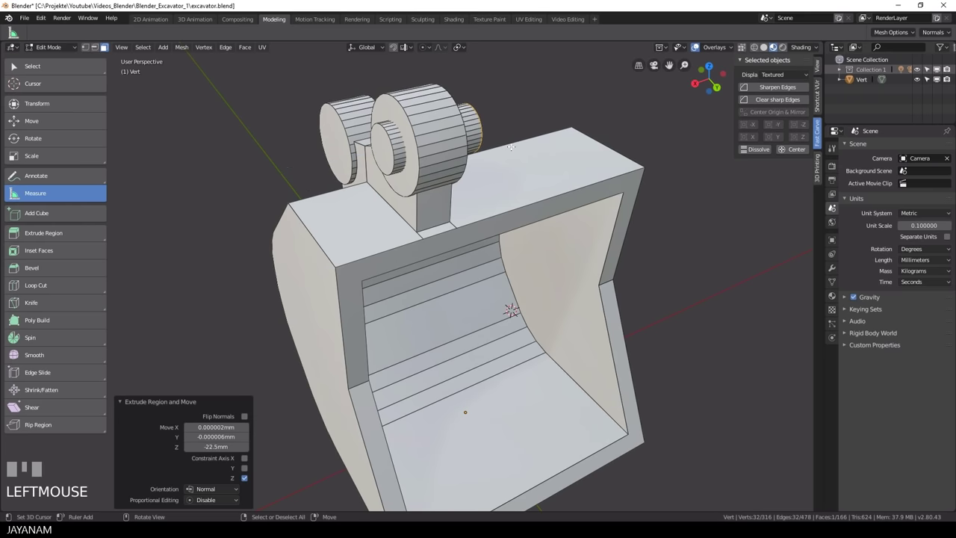
- Separate the pin into its own object, Vert.001, and select it in Object Mode
{"action": "key", "text": "l"}
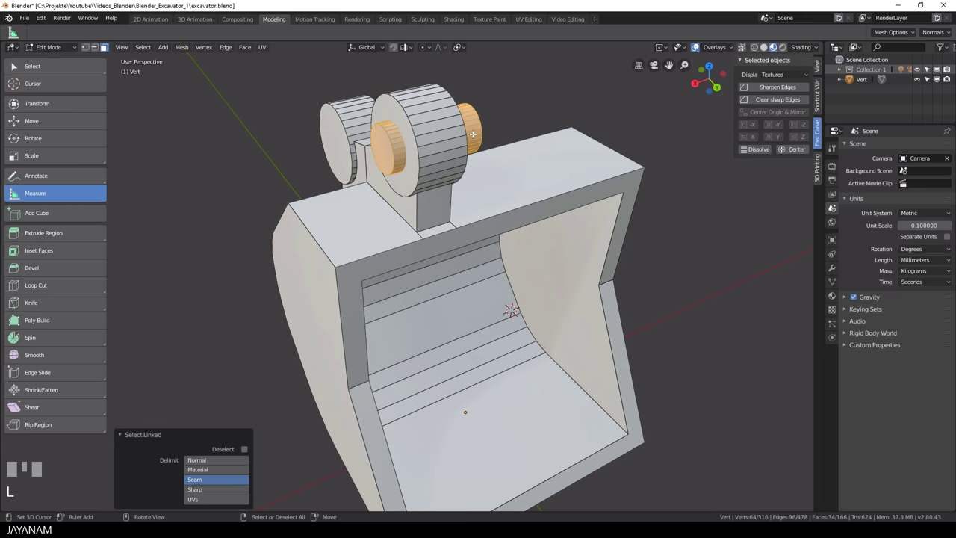
{"action": "key", "text": "p"}
{"action": "left_click", "coordinate": [495, 137]}
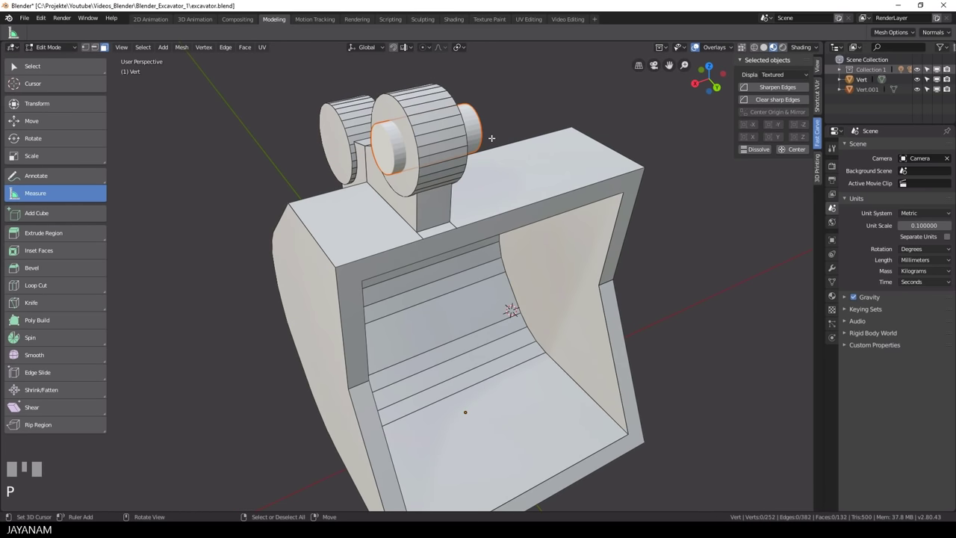
{"action": "key", "text": "Tab"}
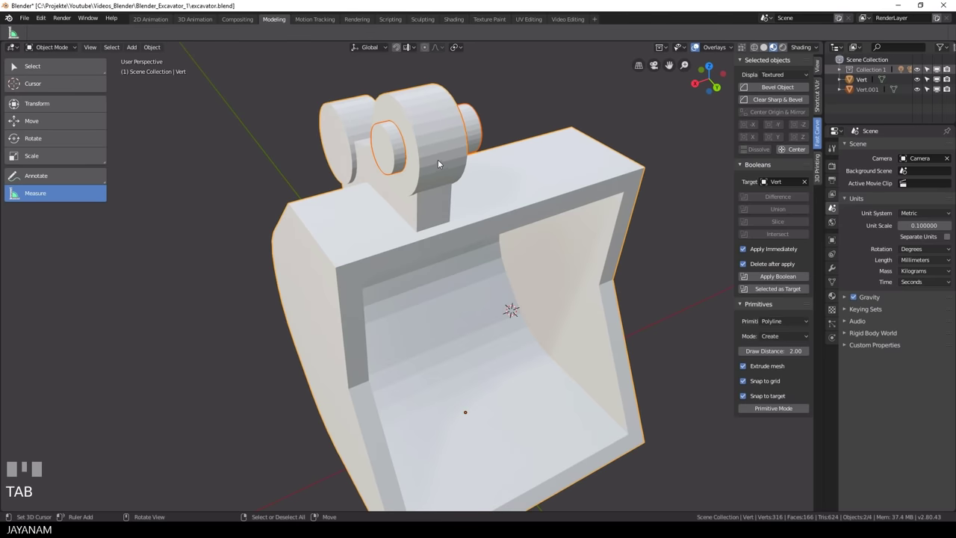
{"action": "right_click", "coordinate": [397, 161]}
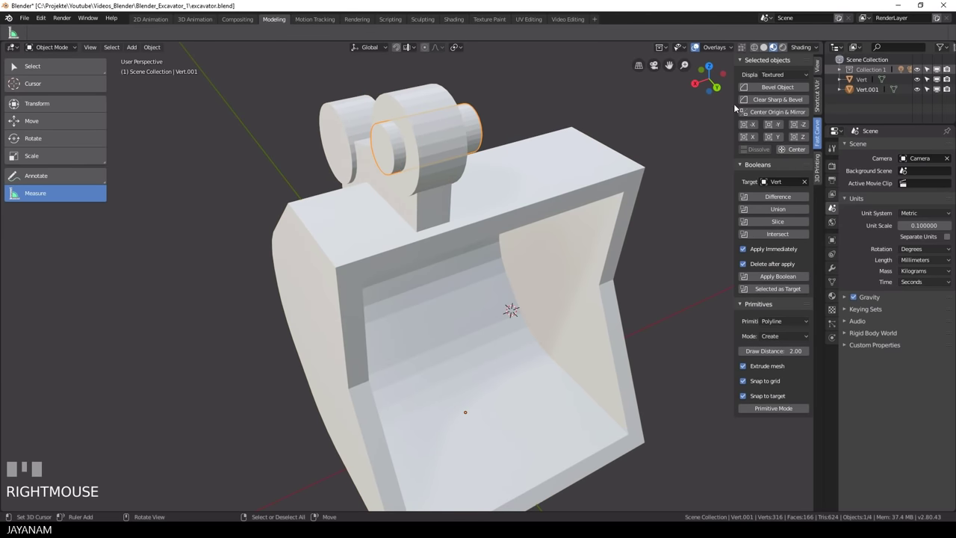
- Boolean-subtract the pin to bore the upper lug, then edit the bucket in orthographic side view
{"action": "left_click", "coordinate": [772, 209]}
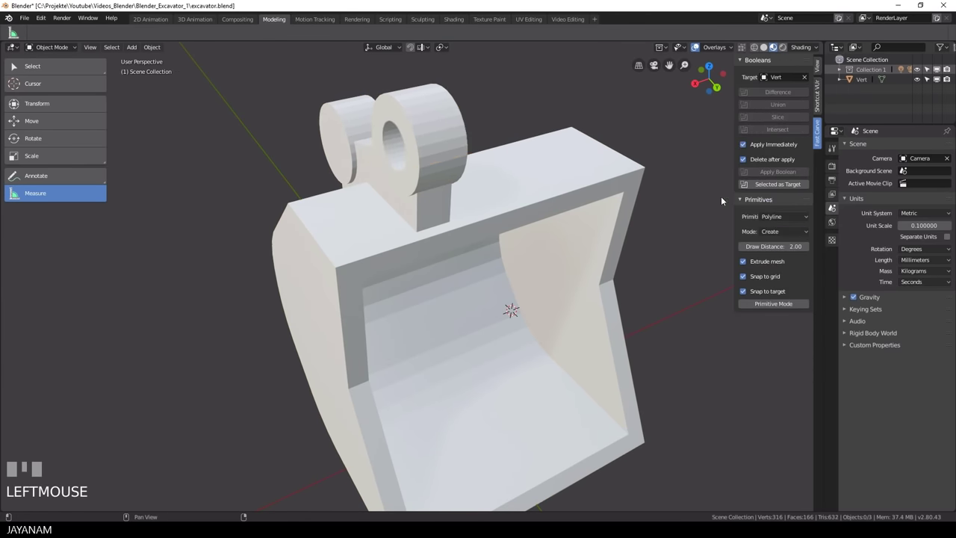
{"action": "middle_click_drag", "start_coordinate": [721, 196], "coordinate": [306, 157]}
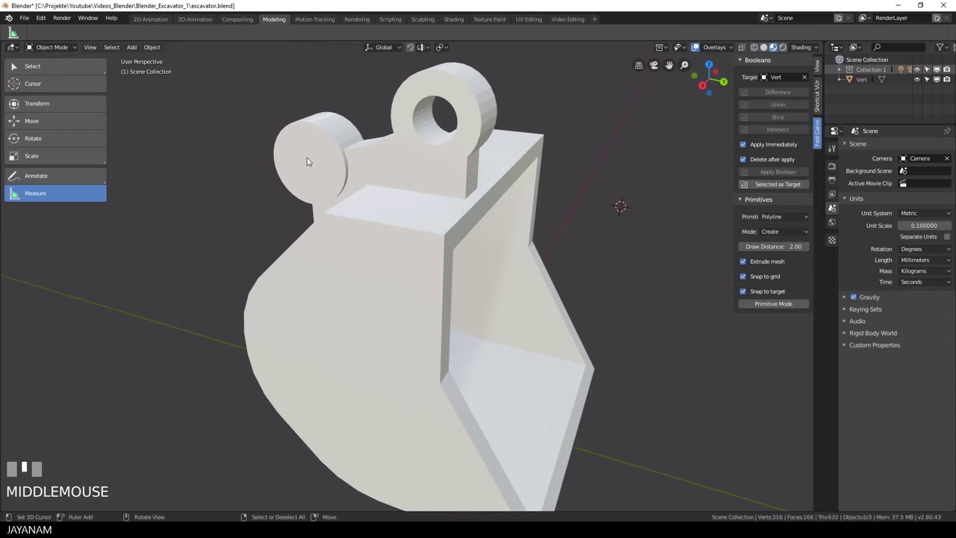
{"action": "right_click", "coordinate": [307, 158]}
{"action": "key", "text": "KP_3"}
{"action": "key", "text": "KP_5"}
{"action": "key", "text": "Tab"}
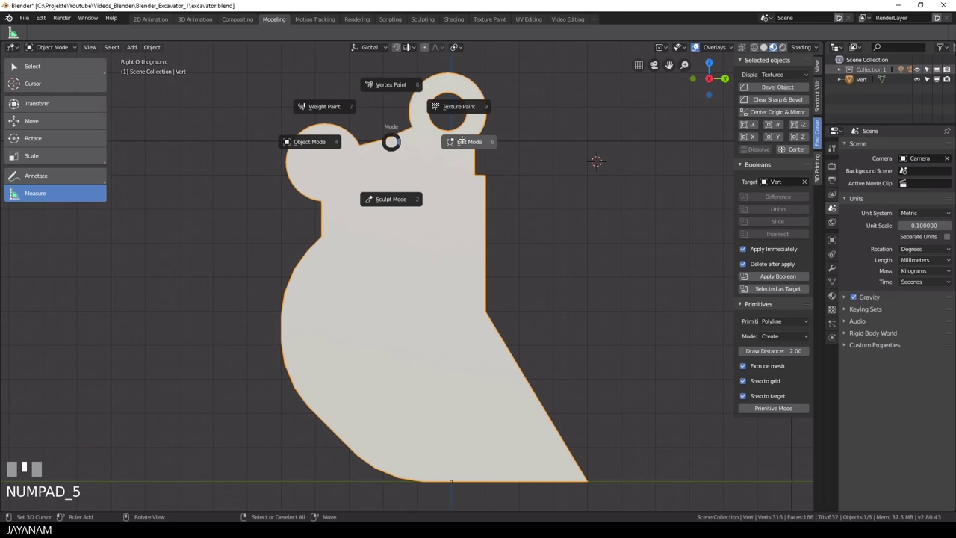
- Duplicate the left lug's round face in place and scale it to 0.5
{"action": "right_click", "coordinate": [333, 158]}
{"action": "key", "text": "shift+d"}
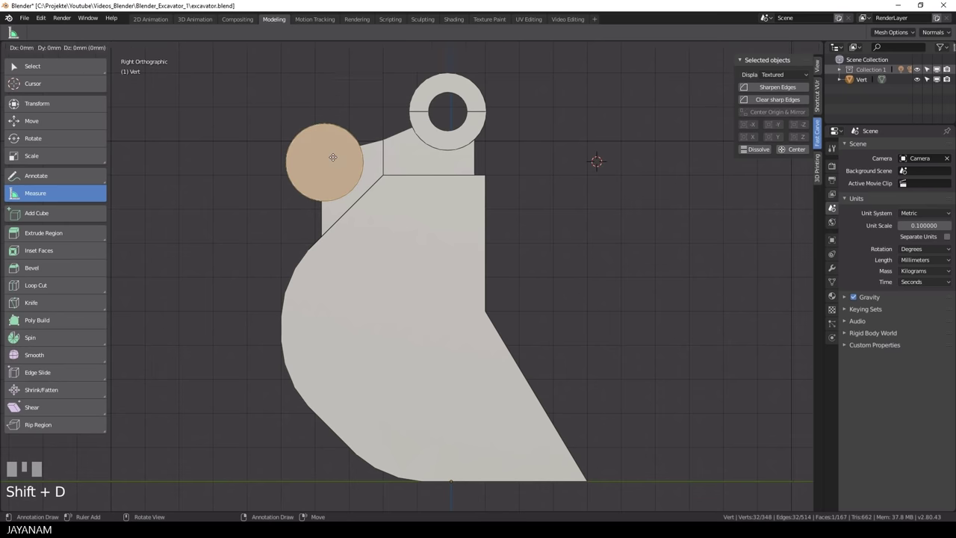
{"action": "key", "text": "Return"}
{"action": "type", "text": "s0.5"}
{"action": "key", "text": "Return"}
- Extrude the halved face through the left lug into a small cylinder and reposition it
{"action": "middle_click_drag", "start_coordinate": [333, 157], "coordinate": [474, 177]}
{"action": "key", "text": "e"}
{"action": "left_click", "coordinate": [537, 196]}
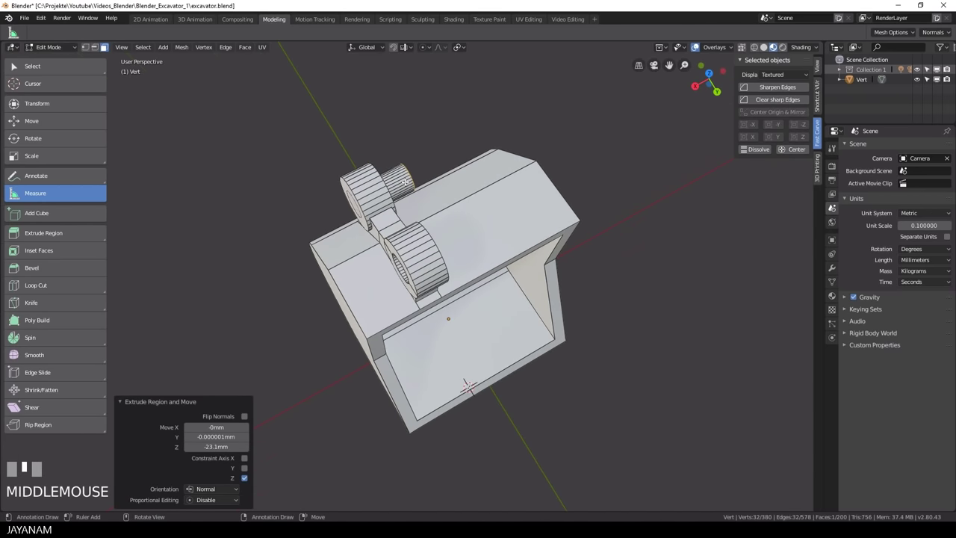
{"action": "key", "text": "ctrl+l"}
{"action": "key", "text": "g"}
{"action": "left_click", "coordinate": [470, 179]}
- Separate the small cylinder from the bucket and Bool Tool Difference it to bore the left lug
{"action": "key", "text": "ctrl+Tab"}
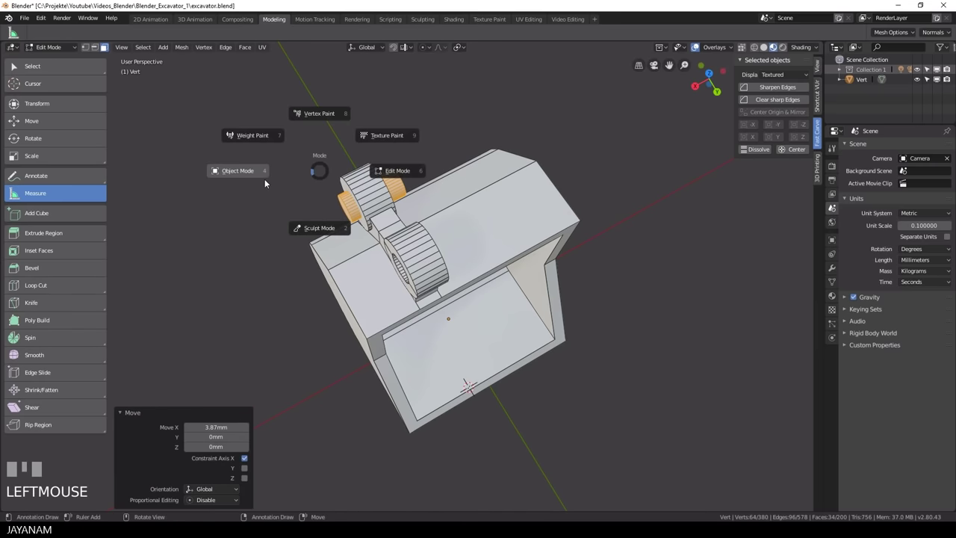
{"action": "left_click", "coordinate": [264, 179]}
{"action": "middle_click_drag", "start_coordinate": [265, 179], "coordinate": [302, 170]}
{"action": "scroll", "coordinate": [470, 194], "scroll_direction": "up", "scroll_amount": 3}
{"action": "right_click", "coordinate": [303, 170]}
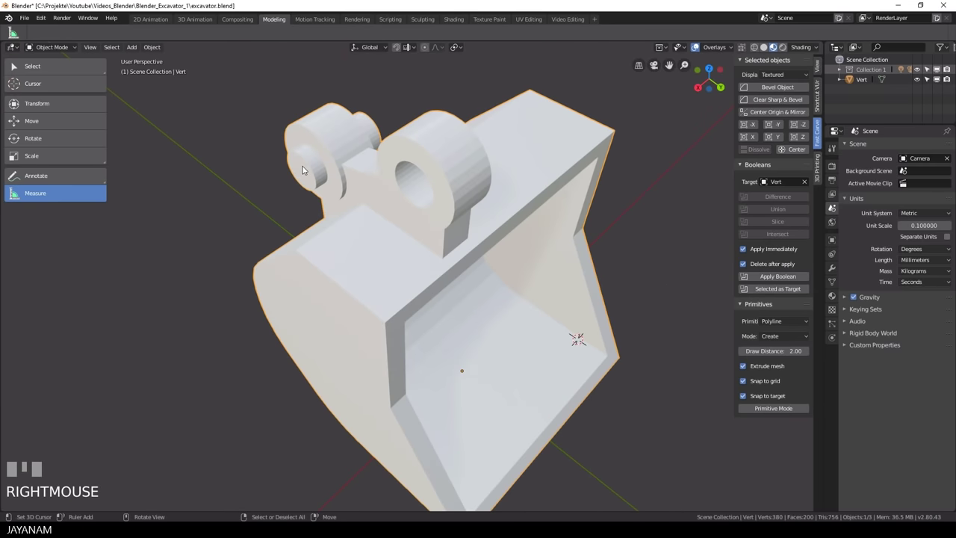
{"action": "key", "text": "Tab"}
{"action": "key", "text": "p"}
{"action": "left_click", "coordinate": [313, 158]}
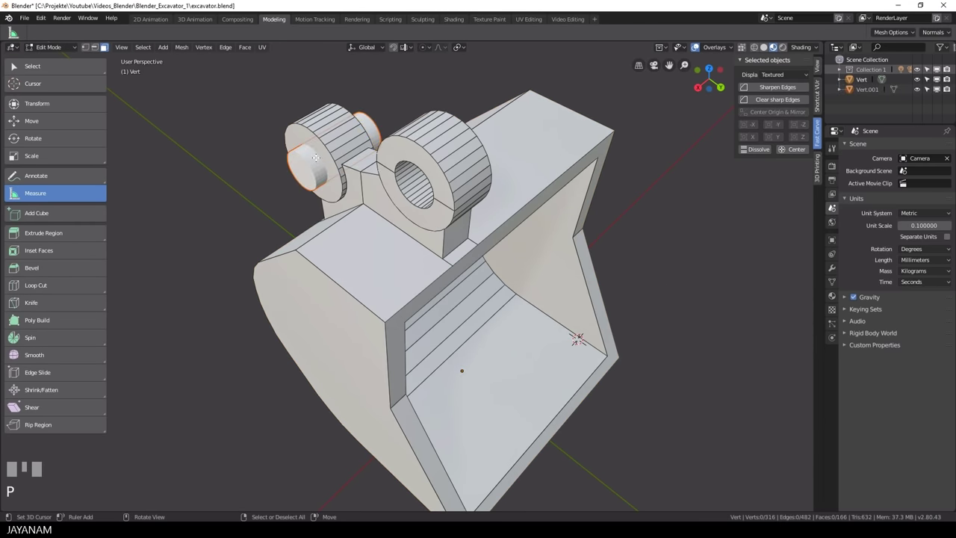
{"action": "key", "text": "Tab"}
{"action": "right_click", "coordinate": [317, 169]}
{"action": "left_click", "coordinate": [777, 197]}
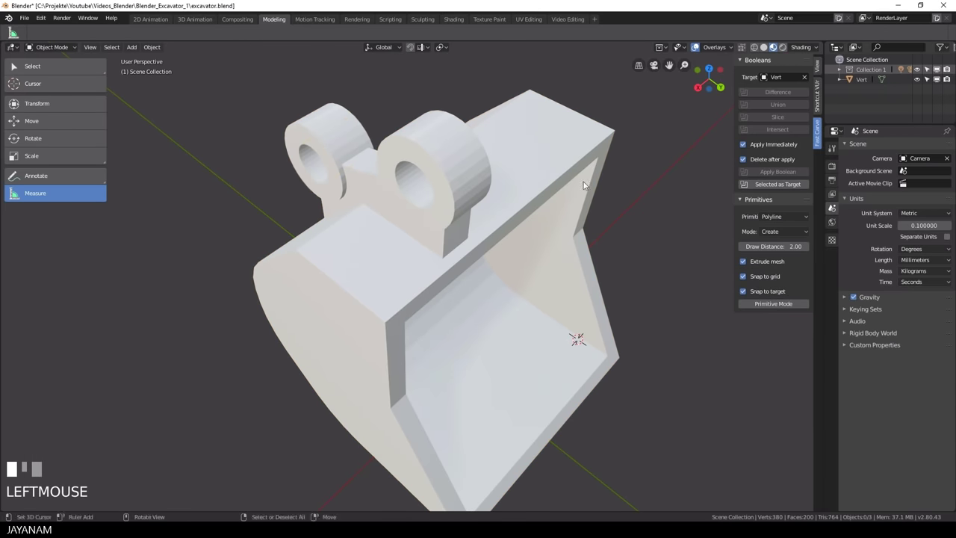
- Mirror the bucket across X with Fast Carve to get four connector lugs
{"action": "middle_click_drag", "start_coordinate": [583, 181], "coordinate": [465, 182]}
{"action": "scroll", "coordinate": [464, 182], "scroll_direction": "down", "scroll_amount": 3}
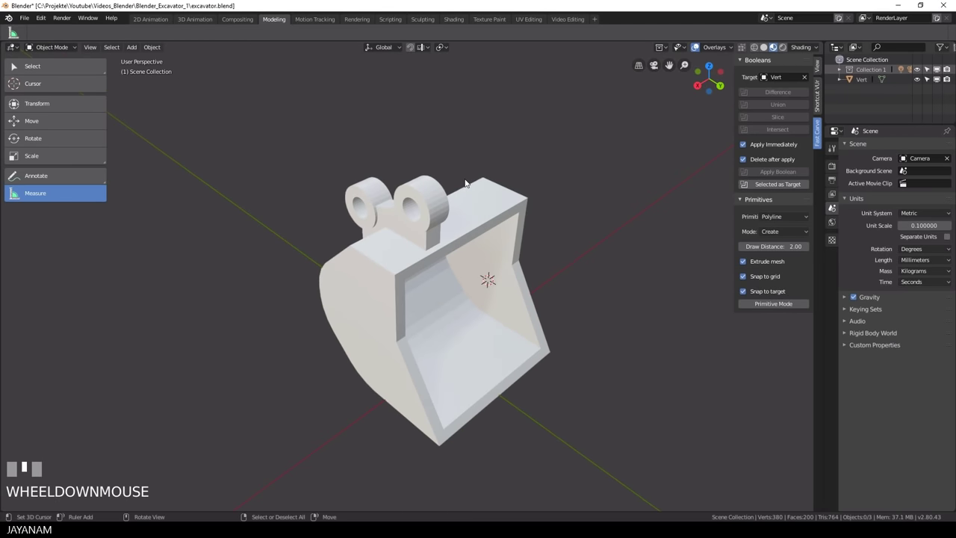
{"action": "right_click", "coordinate": [538, 355]}
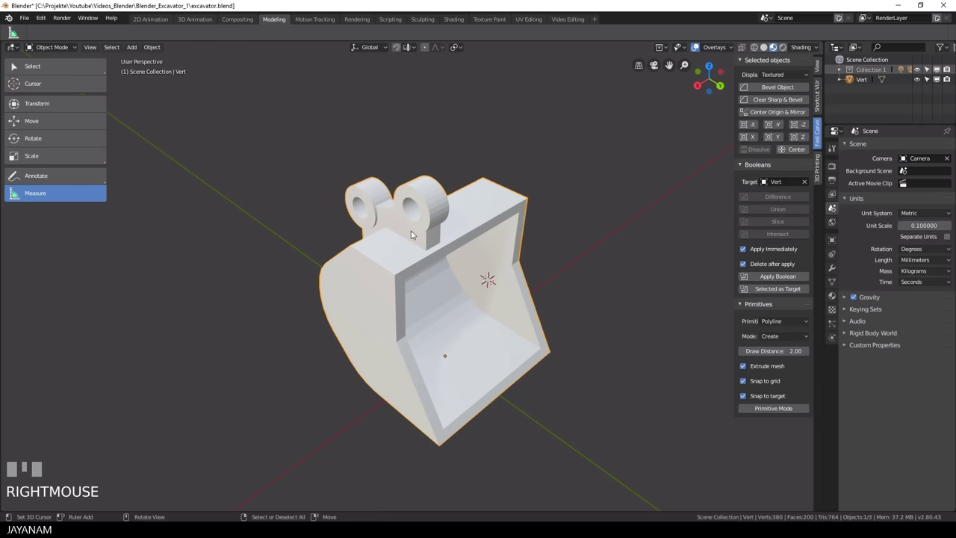
{"action": "left_click", "coordinate": [749, 137]}
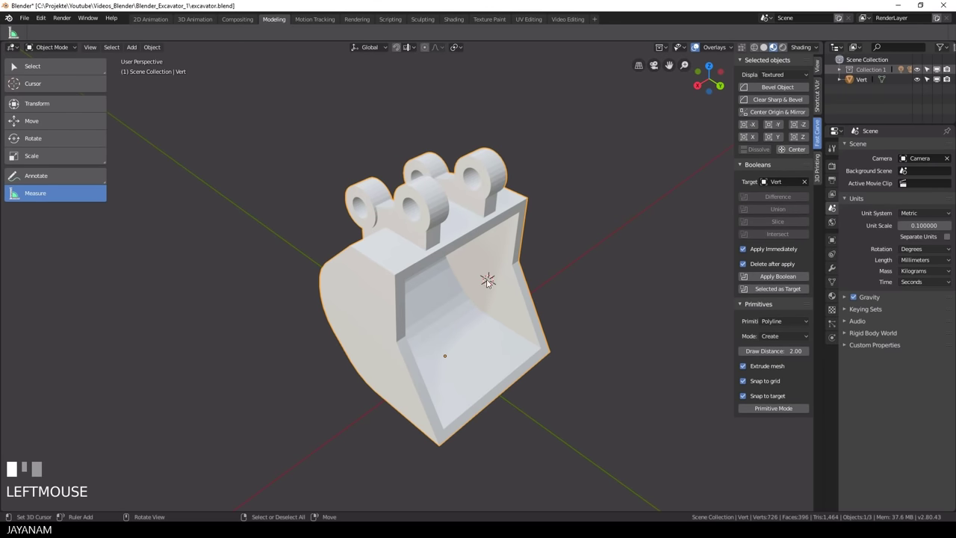
{"action": "middle_click_drag", "start_coordinate": [687, 247], "coordinate": [555, 263]}
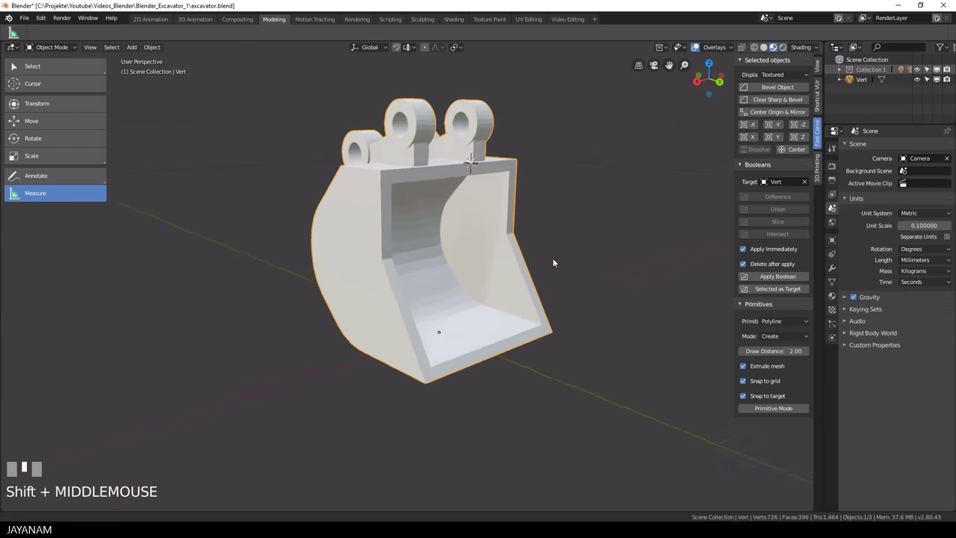
{"action": "scroll", "coordinate": [549, 299], "scroll_direction": "up", "scroll_amount": 3}
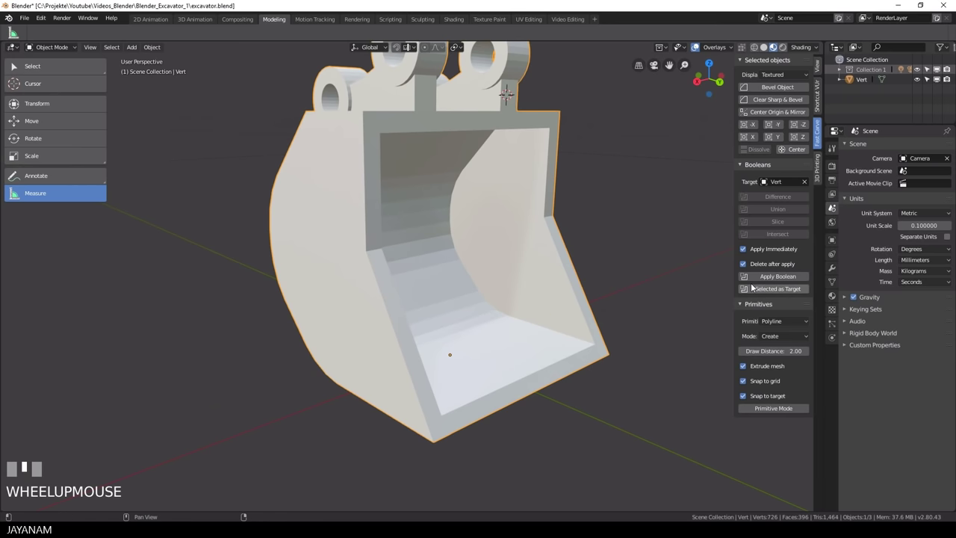
- Bevel all of the bucket's edges with a 0.4 mm width
{"action": "left_click", "coordinate": [777, 87]}
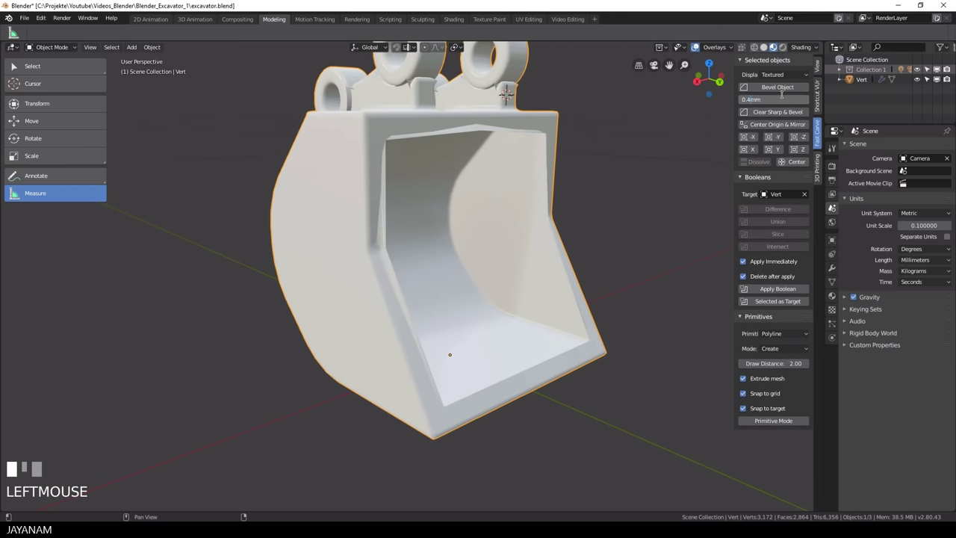
{"action": "key", "text": "Return"}
{"action": "middle_click_drag", "start_coordinate": [567, 224], "coordinate": [639, 220]}
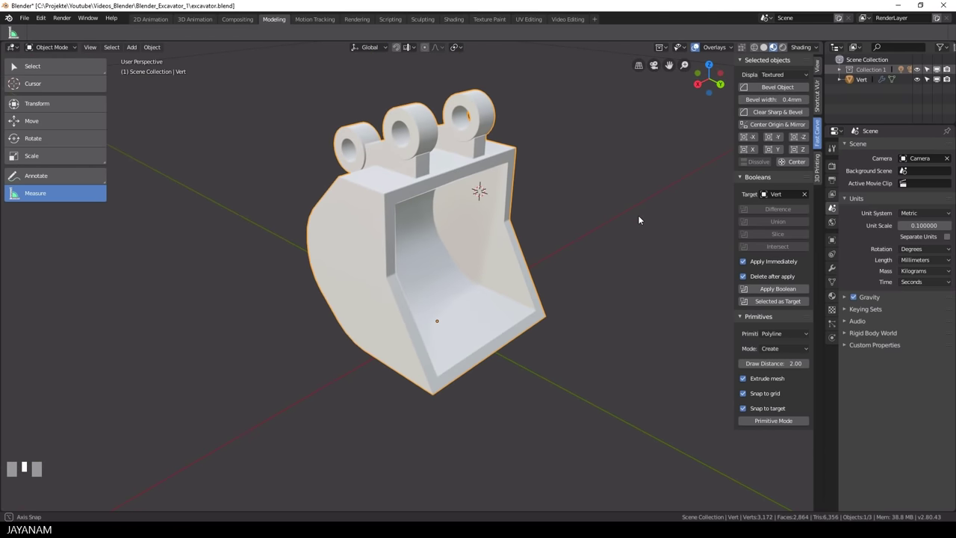
- Dissolve the inner edge loop across the bucket floor and save the file
{"action": "key", "text": "ctrl+Tab"}
{"action": "left_click", "coordinate": [633, 328]}
{"action": "right_click", "coordinate": [475, 366]}
{"action": "key", "text": "a"}
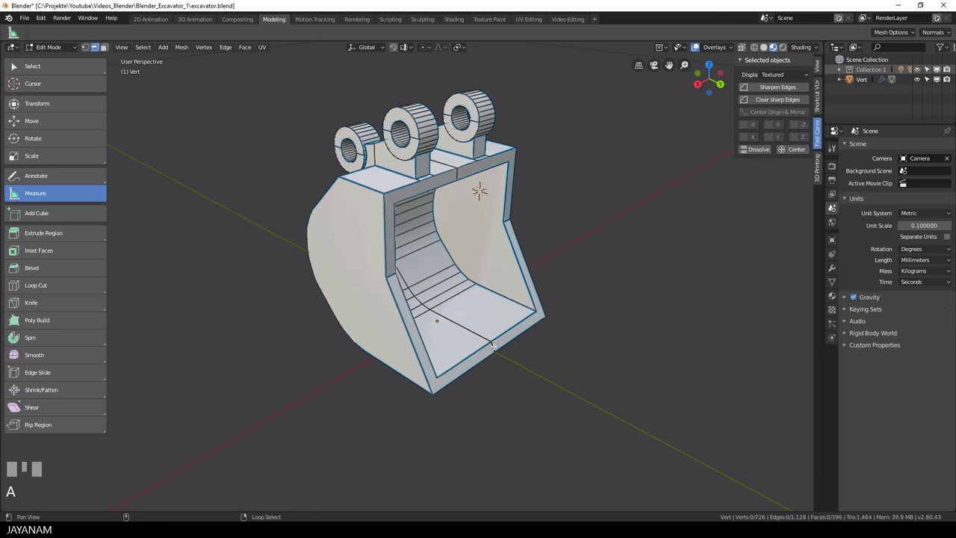
{"action": "right_click", "coordinate": [493, 348], "text": "alt+shift"}
{"action": "left_click", "coordinate": [758, 149]}
{"action": "key", "text": "ctrl+s"}
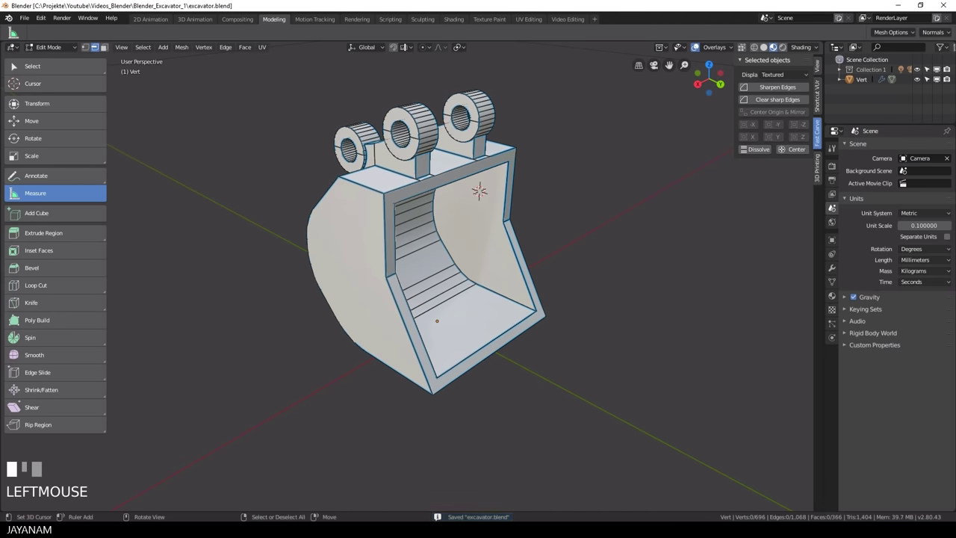
- Bevel the left and right side edges of the front opening, giving 716 vertices
{"action": "middle_click_drag", "start_coordinate": [565, 269], "coordinate": [523, 258]}
{"action": "scroll", "coordinate": [448, 269], "scroll_direction": "up", "scroll_amount": 3}
{"action": "right_click", "coordinate": [328, 238]}
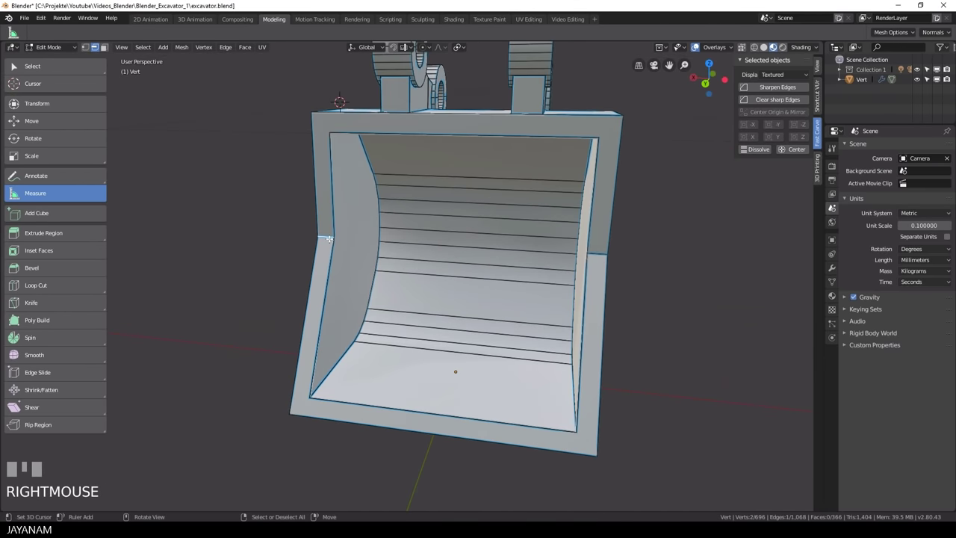
{"action": "right_click", "coordinate": [601, 252], "text": "shift"}
{"action": "left_click", "coordinate": [708, 237]}
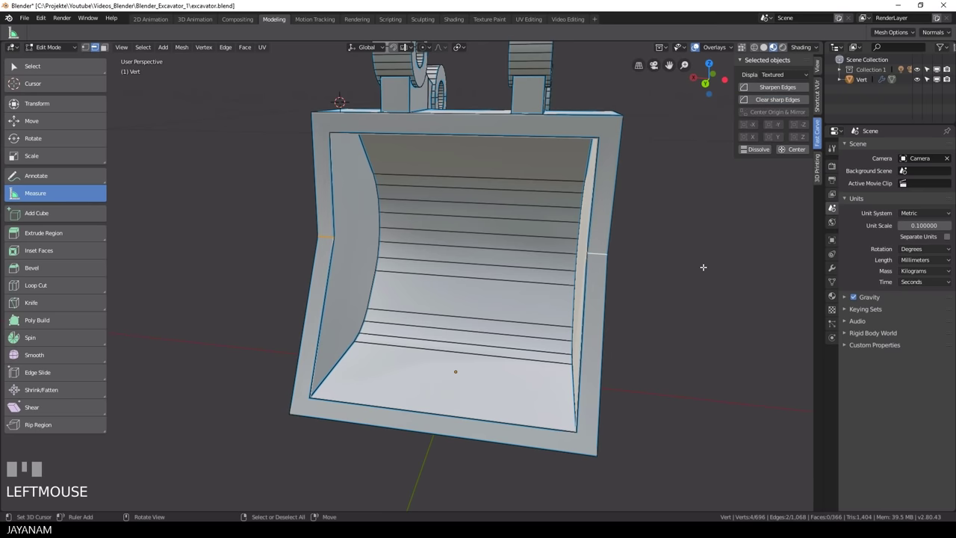
{"action": "key", "text": "ctrl+b"}
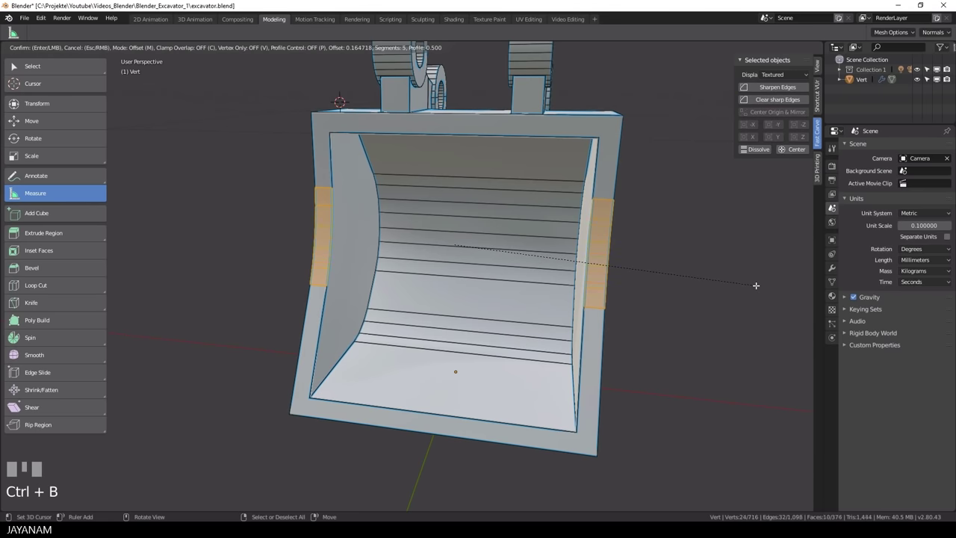
{"action": "left_click", "coordinate": [755, 285]}
{"action": "key", "text": "Tab"}
{"action": "scroll", "coordinate": [243, 263], "scroll_direction": "down", "scroll_amount": 2}
{"action": "middle_click_drag", "start_coordinate": [242, 263], "coordinate": [448, 276]}
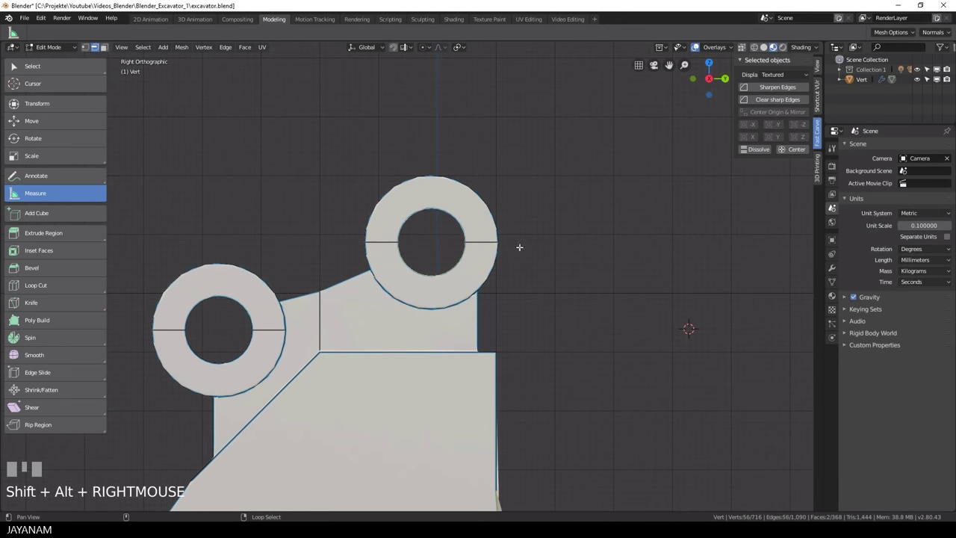
- Fill the upper ring's hole with a face and snap the 3D cursor to its centre
{"action": "middle_click", "coordinate": [553, 254]}
{"action": "scroll", "coordinate": [552, 253], "scroll_direction": "up", "scroll_amount": 2}
{"action": "right_click", "coordinate": [484, 202], "text": "alt+shift"}
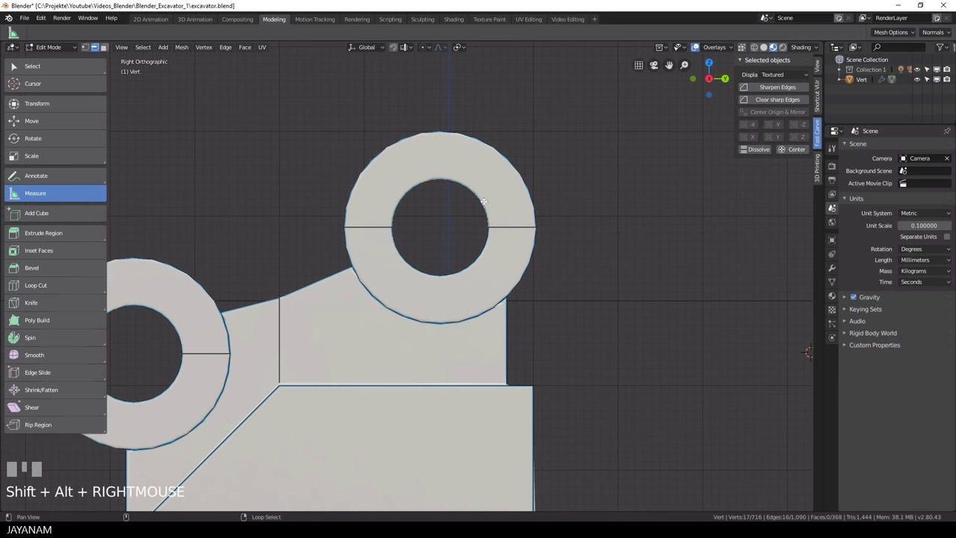
{"action": "key", "text": "f"}
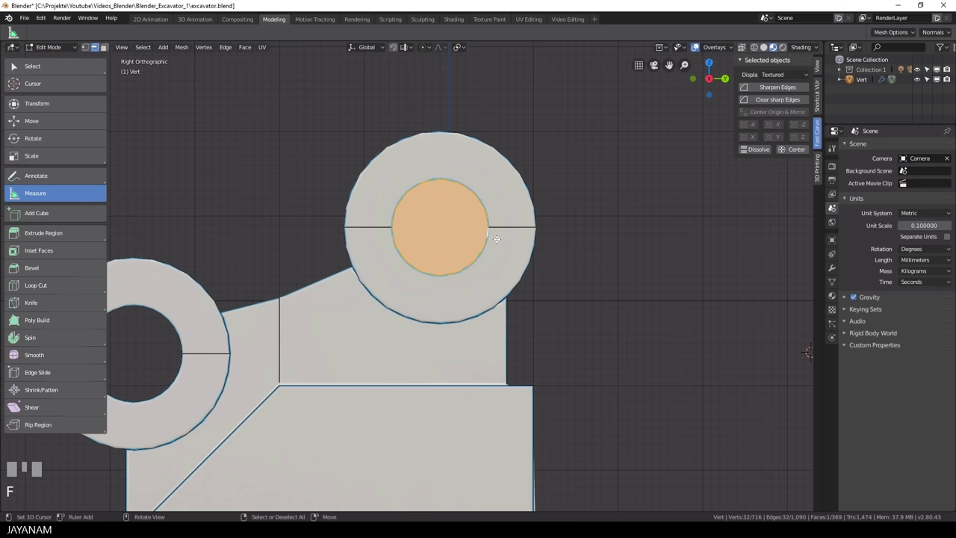
{"action": "left_click", "coordinate": [103, 47]}
{"action": "right_click", "coordinate": [433, 212]}
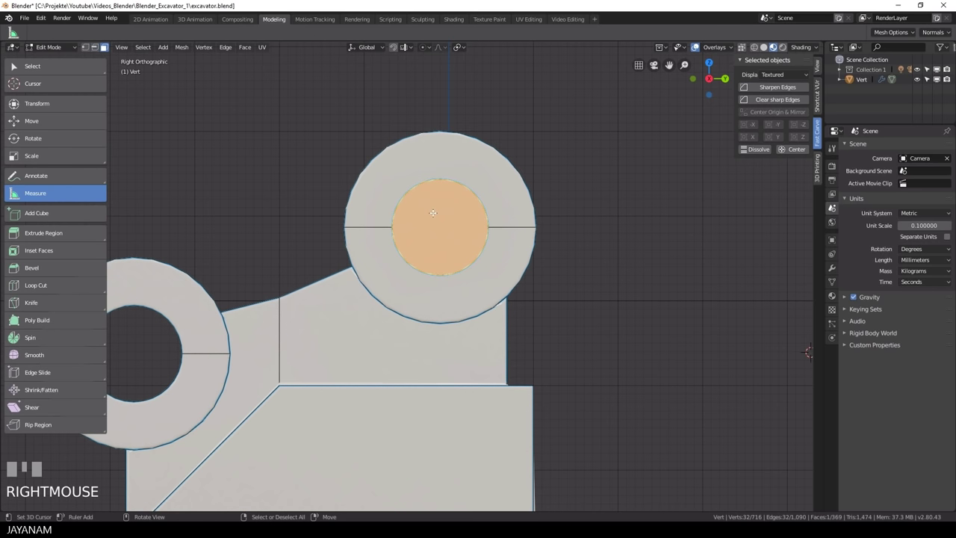
{"action": "key", "text": "F3"}
{"action": "type", "text": "sn"}
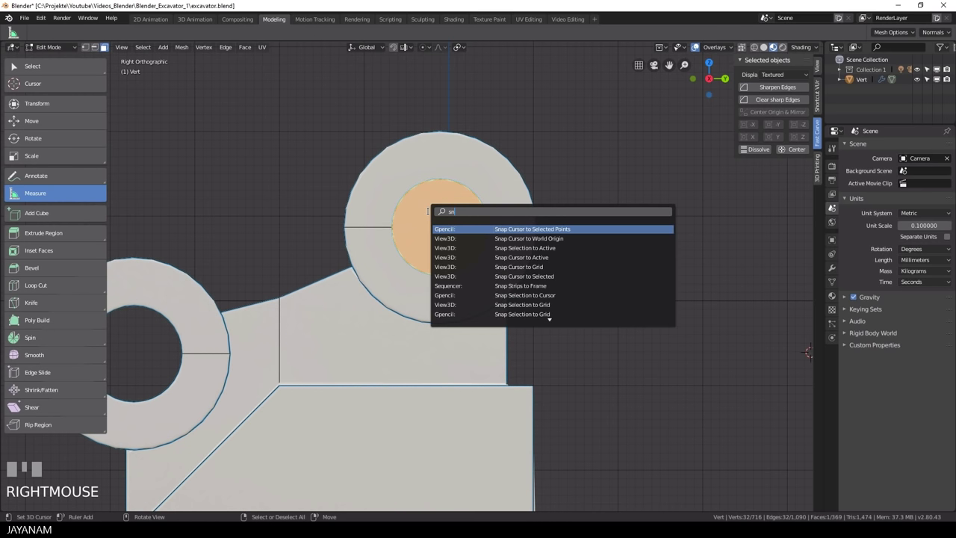
{"action": "key", "text": "Down"}
{"action": "key", "text": "Down"}
{"action": "key", "text": "Down"}
{"action": "key", "text": "Return"}
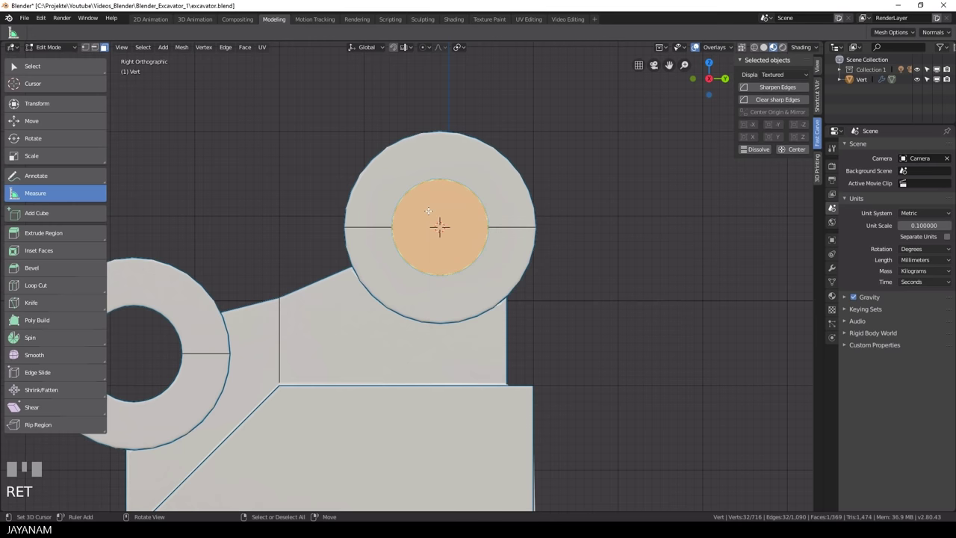
- Delete the temporary ring face and return to Object Mode
{"action": "scroll", "coordinate": [428, 212], "scroll_direction": "down", "scroll_amount": 2}
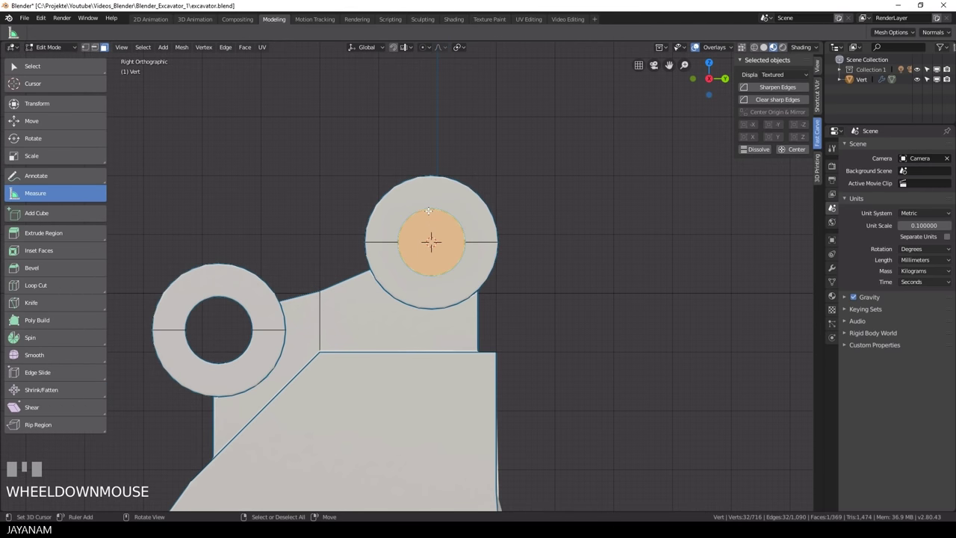
{"action": "key", "text": "Delete"}
{"action": "left_click", "coordinate": [411, 231]}
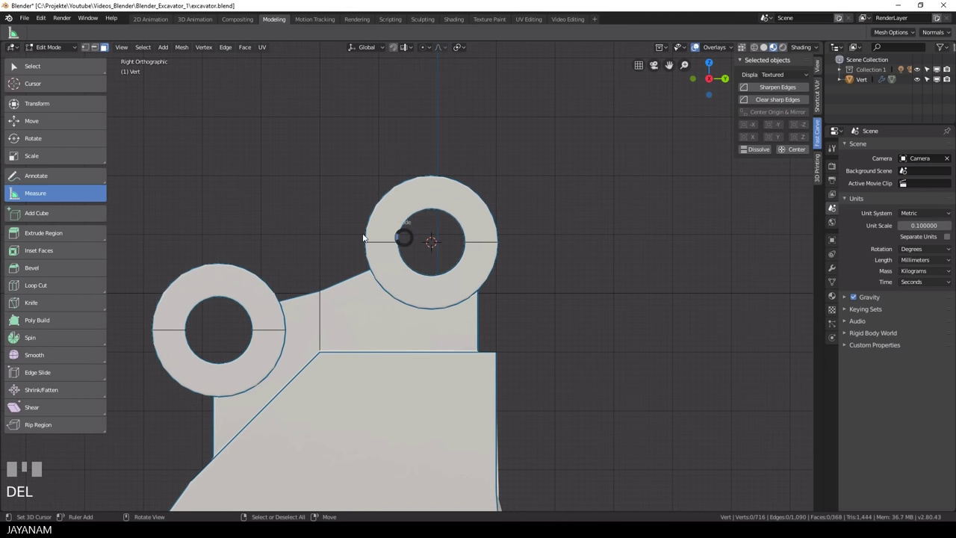
{"action": "key", "text": "Tab"}
- Set the bucket's origin to the 3D cursor and test-rotate around it
{"action": "key", "text": "F3"}
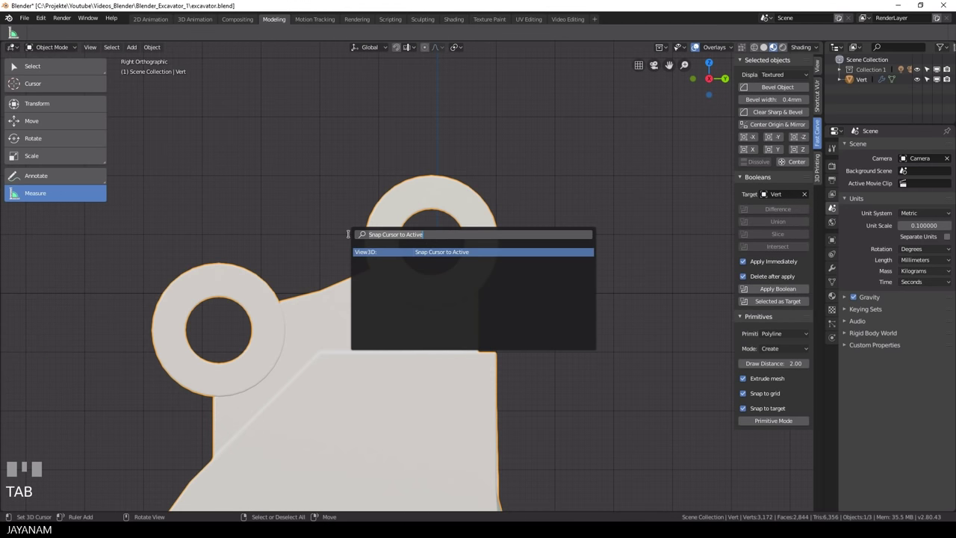
{"action": "type", "text": "set origin"}
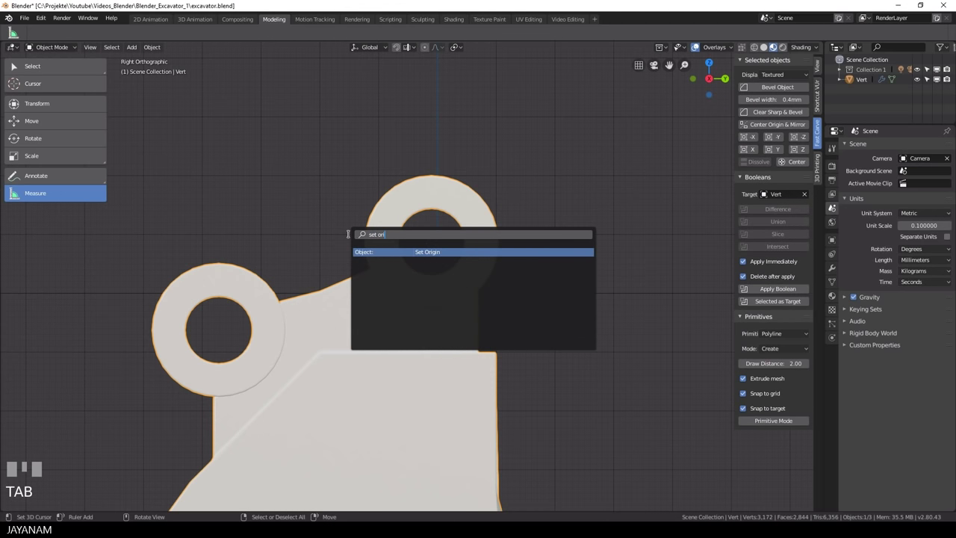
{"action": "key", "text": "Return"}
{"action": "left_click", "coordinate": [349, 233]}
{"action": "scroll", "coordinate": [344, 254], "scroll_direction": "down", "scroll_amount": 4}
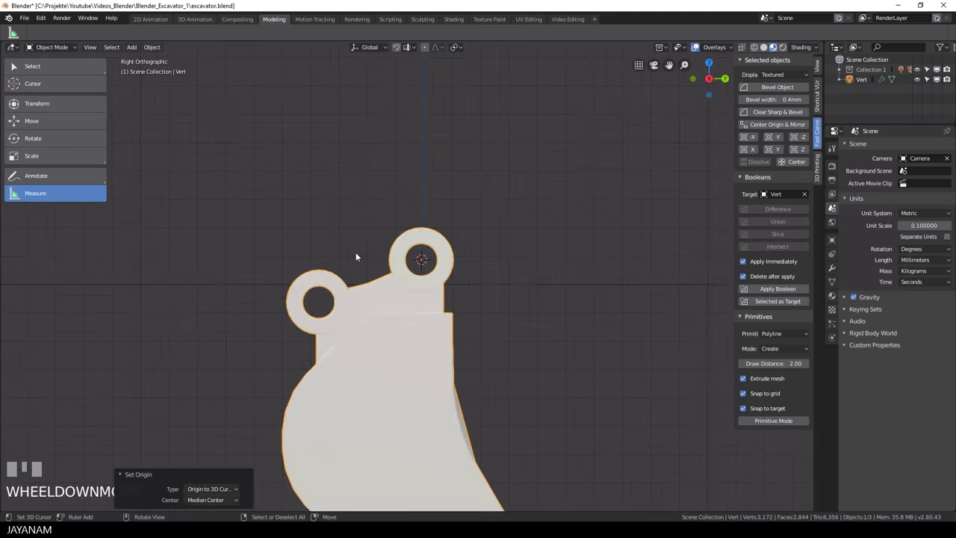
{"action": "key", "text": "Escape"}
{"action": "left_click", "coordinate": [395, 340]}
{"action": "key", "text": "r"}
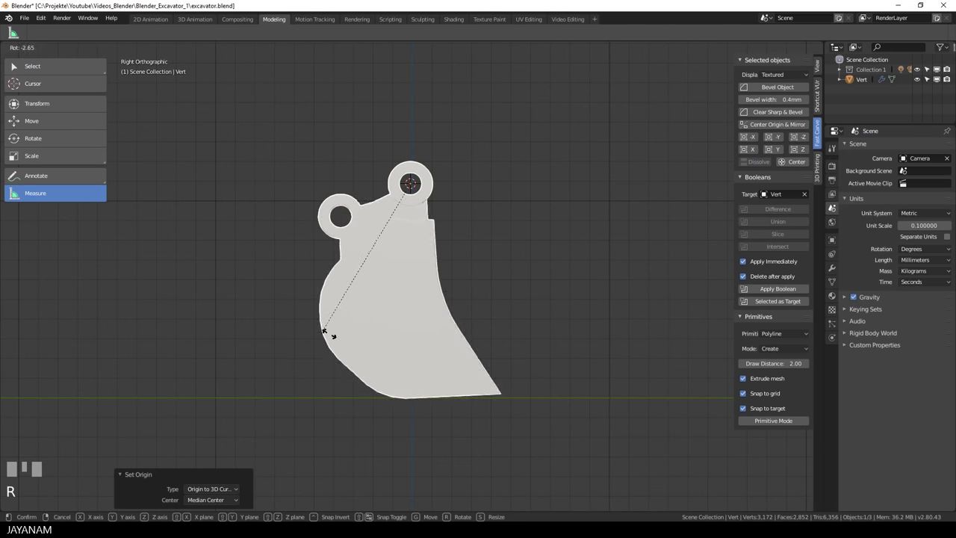
{"action": "key", "text": "Escape"}
- Bevel the bottom front edge with Ctrl+B, bringing the mesh to 3,196 vertices and 2,876 faces
{"action": "middle_click_drag", "start_coordinate": [331, 335], "coordinate": [519, 386]}
{"action": "key", "text": "Tab"}
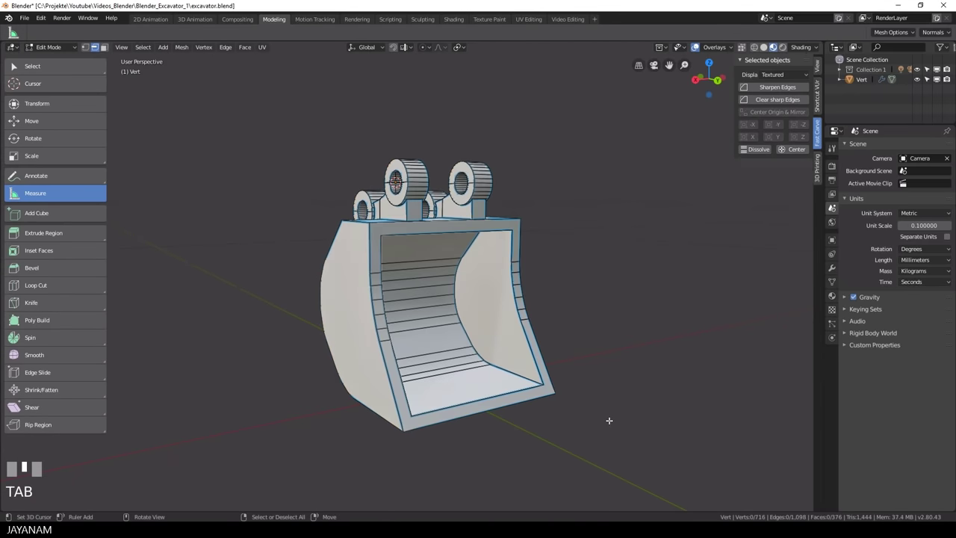
{"action": "right_click", "coordinate": [492, 408]}
{"action": "key", "text": "ctrl+b"}
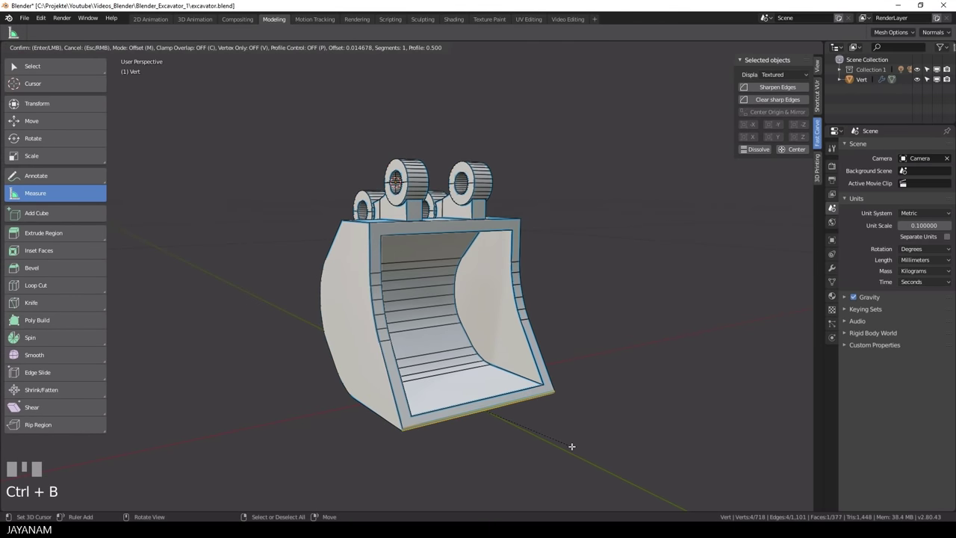
{"action": "left_click", "coordinate": [571, 446]}
{"action": "key", "text": "Tab"}
{"action": "scroll", "coordinate": [339, 378], "scroll_direction": "down", "scroll_amount": 4}
{"action": "middle_click_drag", "start_coordinate": [339, 378], "coordinate": [550, 348]}
{"action": "scroll", "coordinate": [510, 386], "scroll_direction": "up", "scroll_amount": 4}
{"action": "scroll", "coordinate": [592, 378], "scroll_direction": "down", "scroll_amount": 2}
{"action": "scroll", "coordinate": [539, 345], "scroll_direction": "up", "scroll_amount": 2}
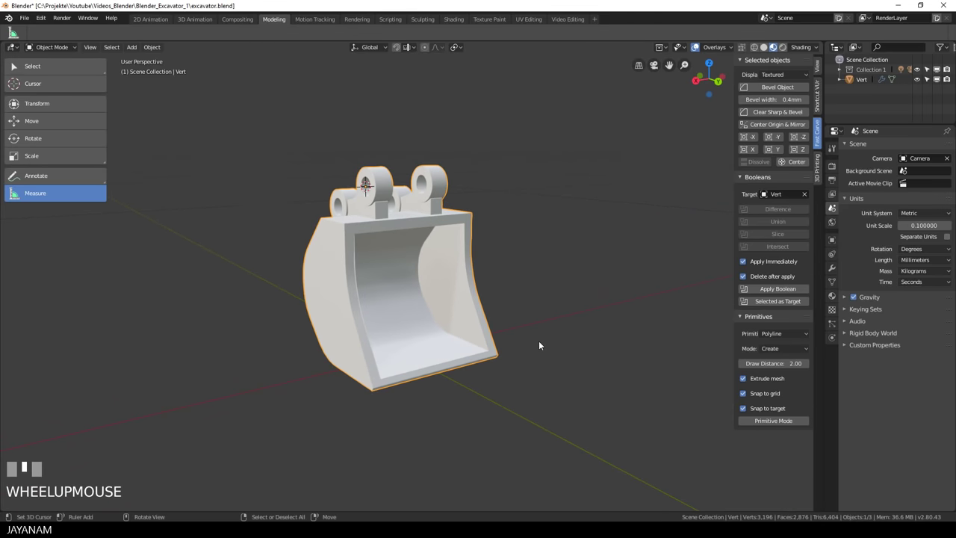